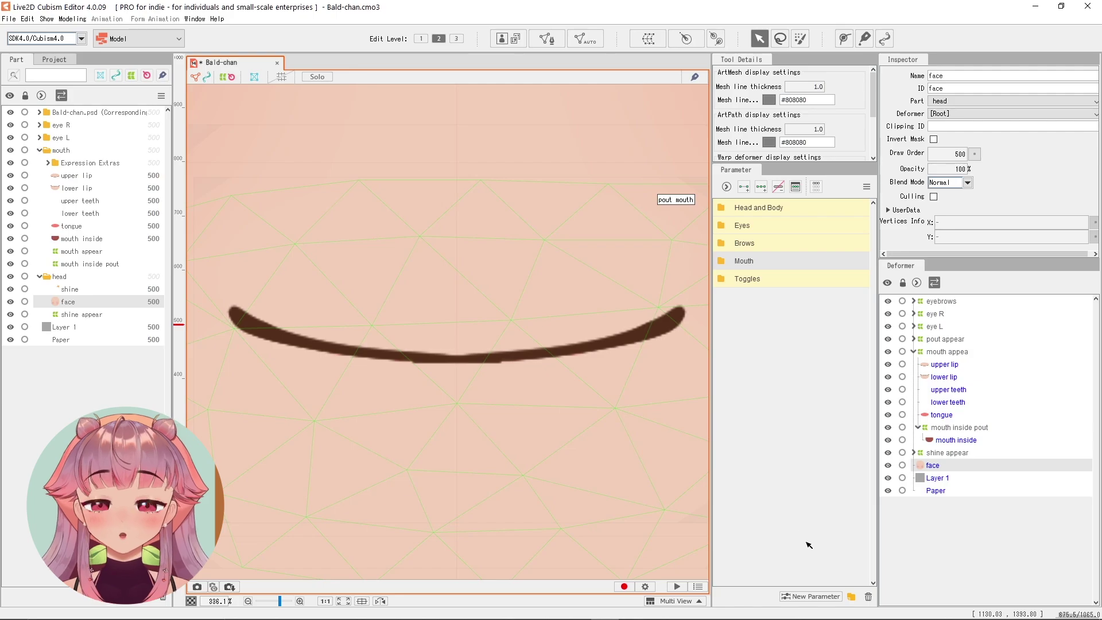
Define a new parameter named Test with minimum 0, default 0 and maximum 1
left_click(809, 596)
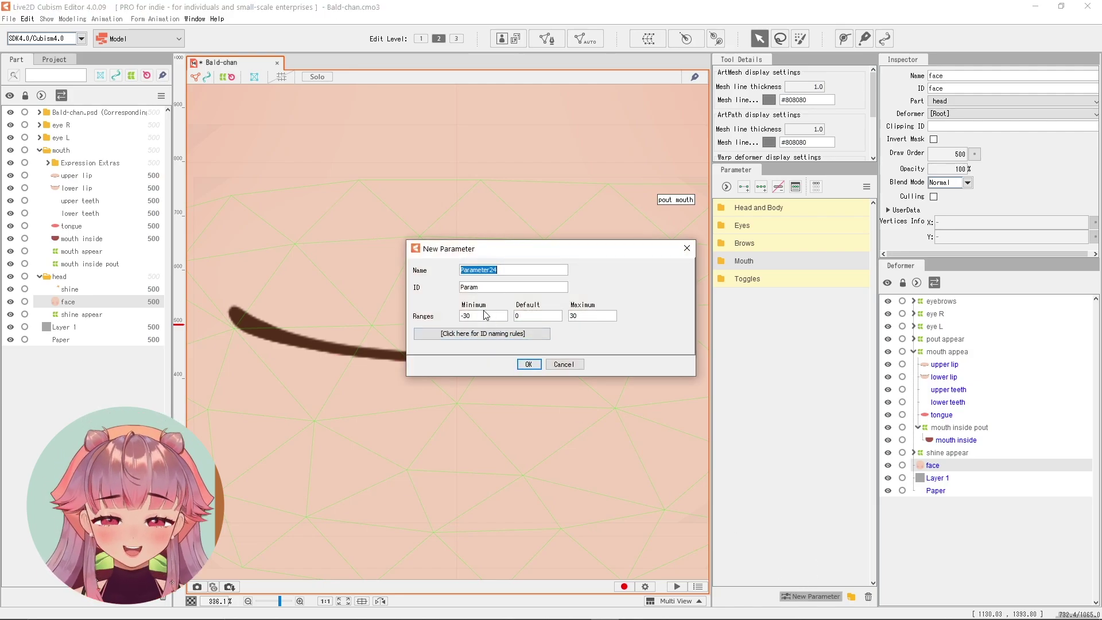
type("Test")
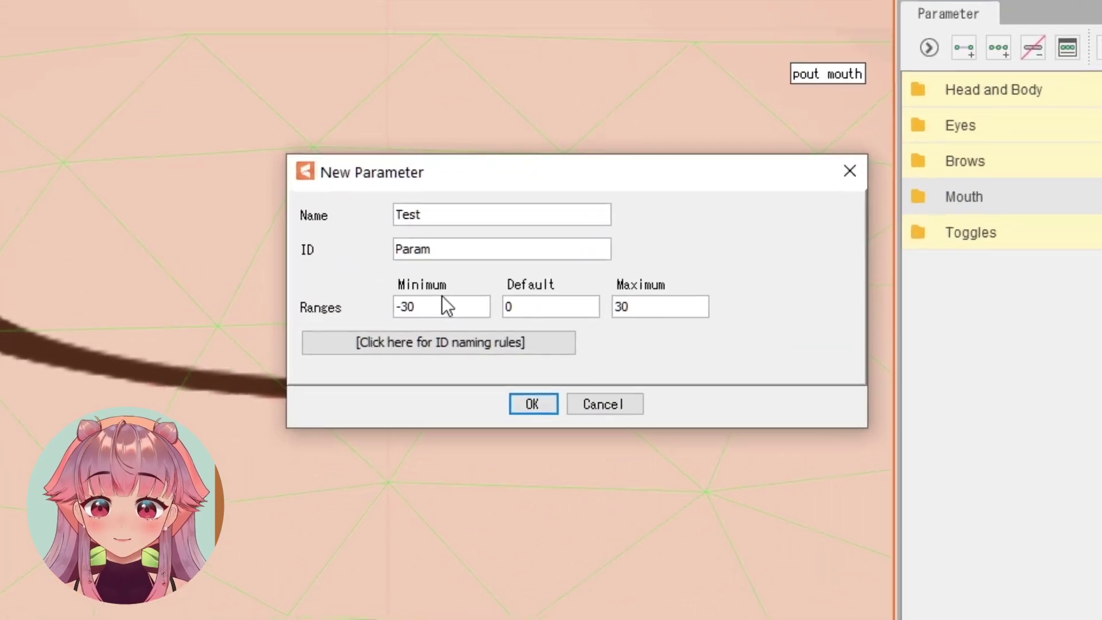
left_click_drag(394, 310, 483, 311)
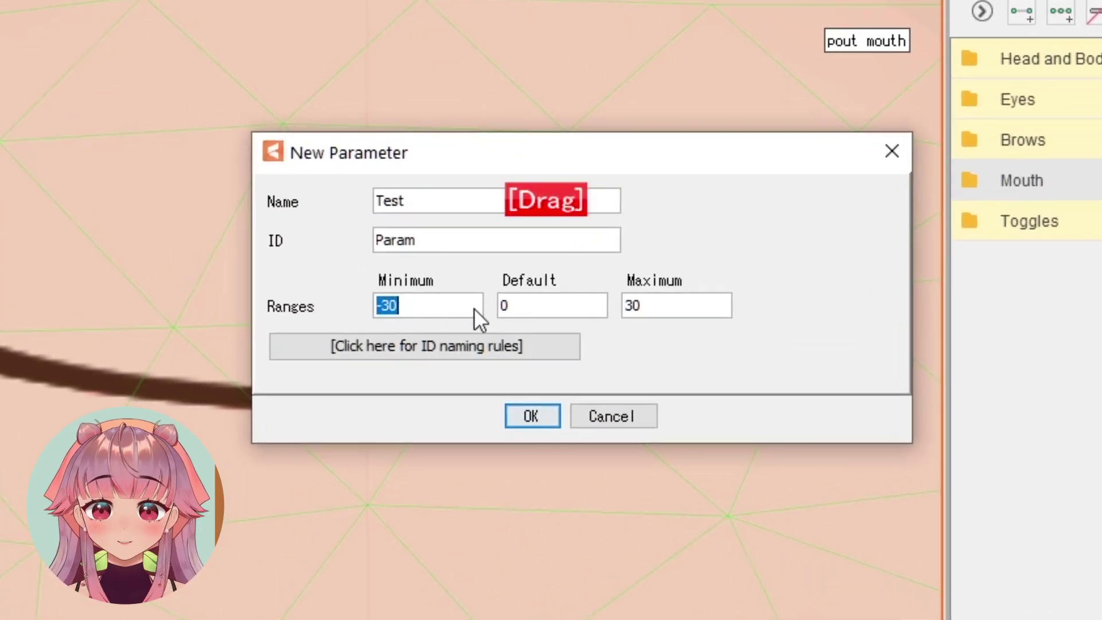
type("0")
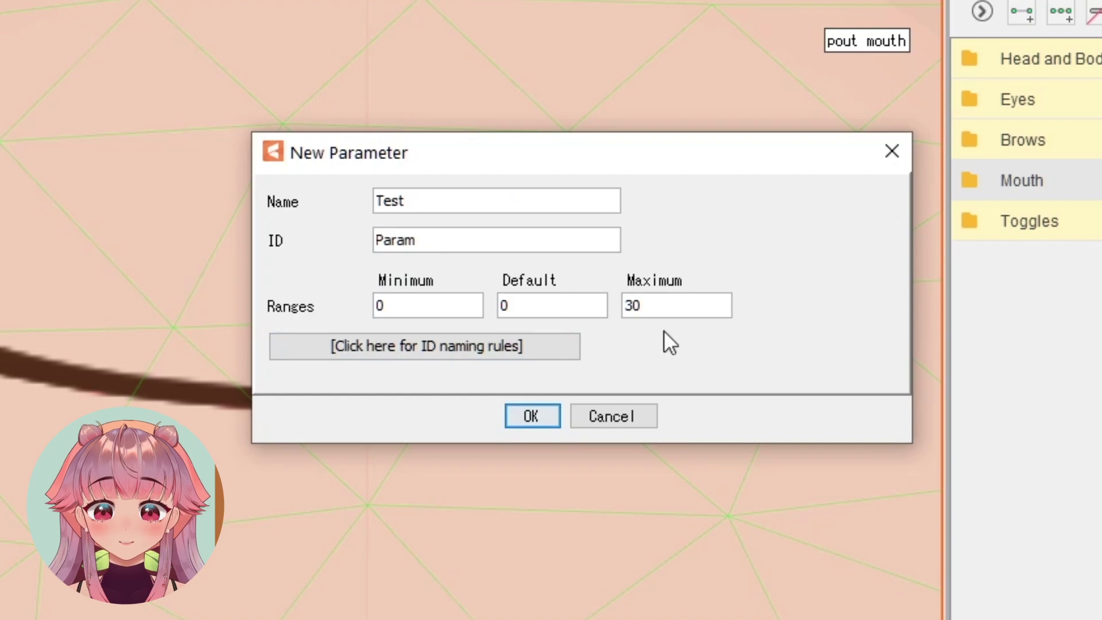
left_click_drag(550, 311, 502, 312)
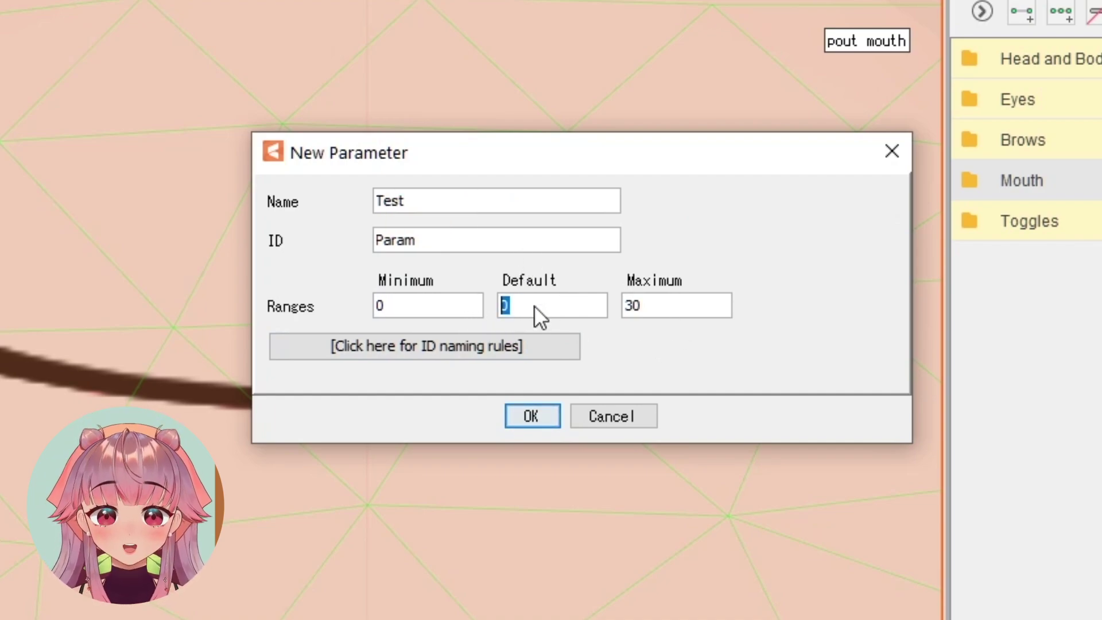
left_click(692, 309)
left_click_drag(692, 310, 607, 310)
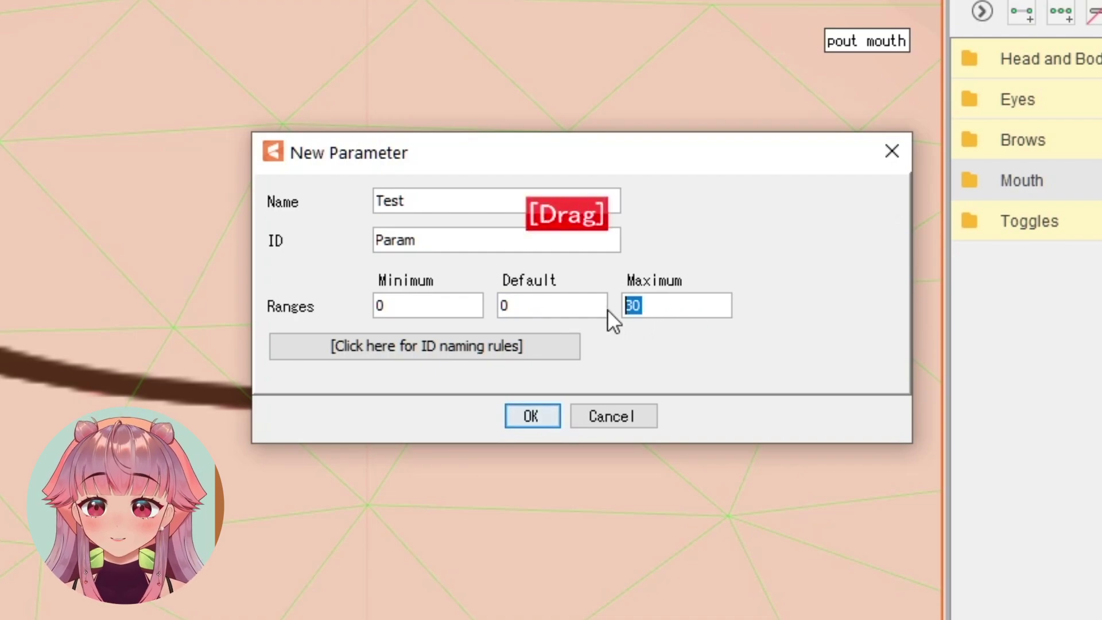
type("1")
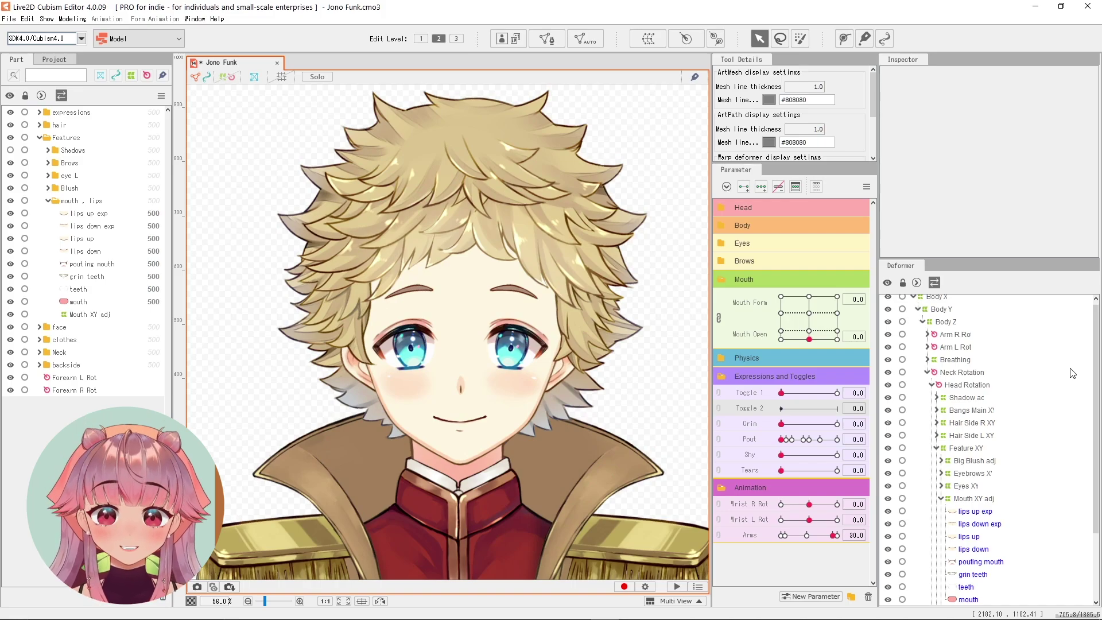
Add two keyforms on the Toggle 2 parameter for the lips down mesh
scroll(1067, 379, "down", 2)
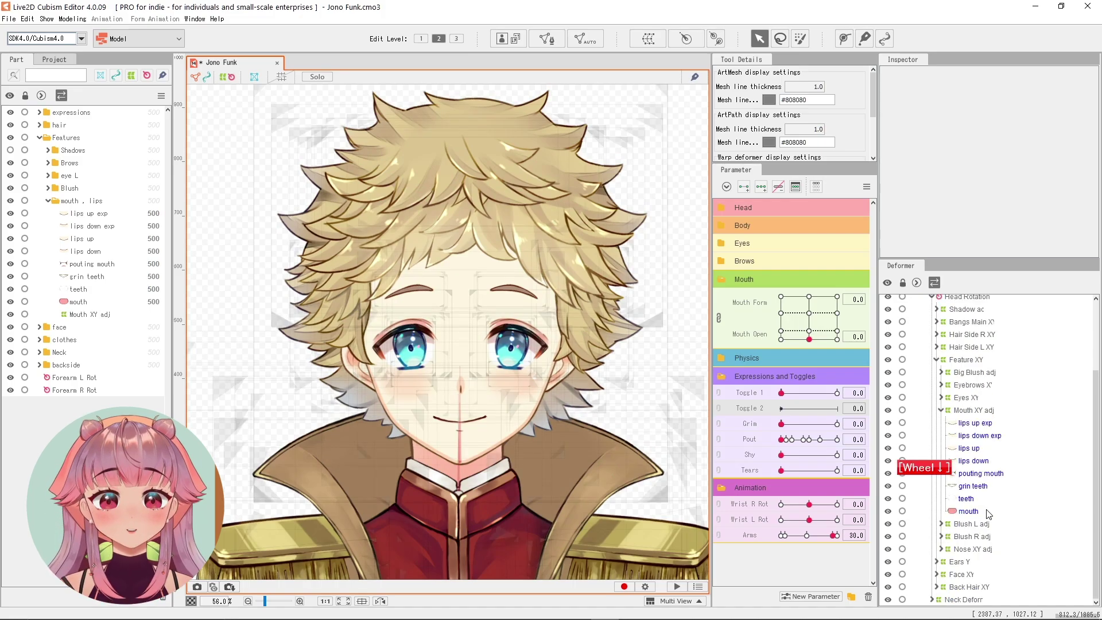
left_click(973, 460)
left_click(744, 187)
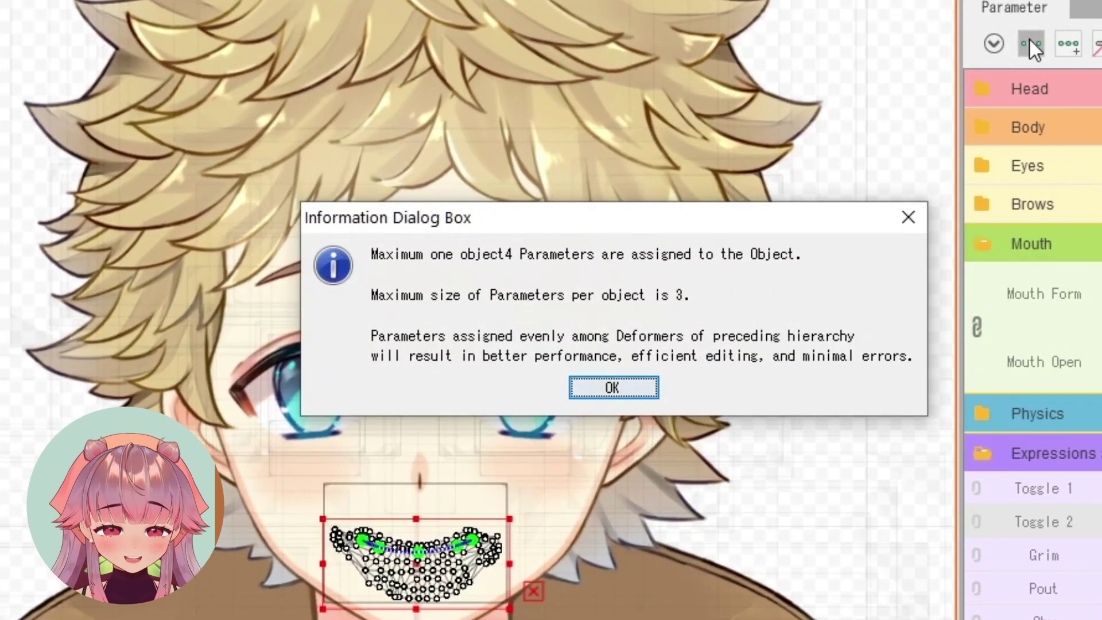
left_click(645, 387)
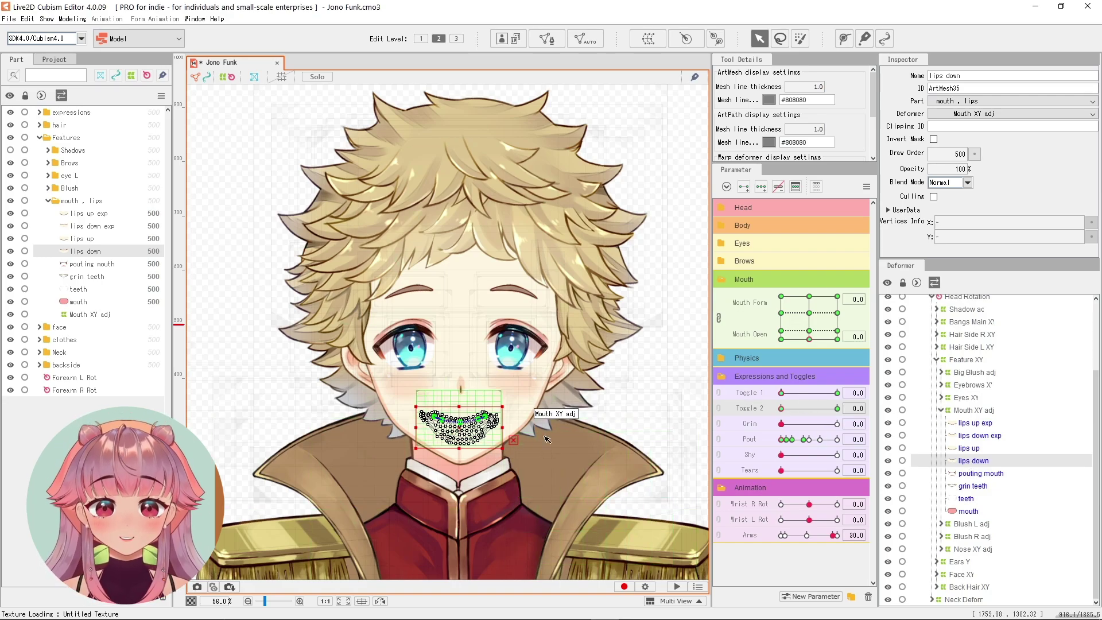
Preview Toggle 1 at 1.0 together with different Mouth Form and Mouth Open combinations
left_click(762, 397)
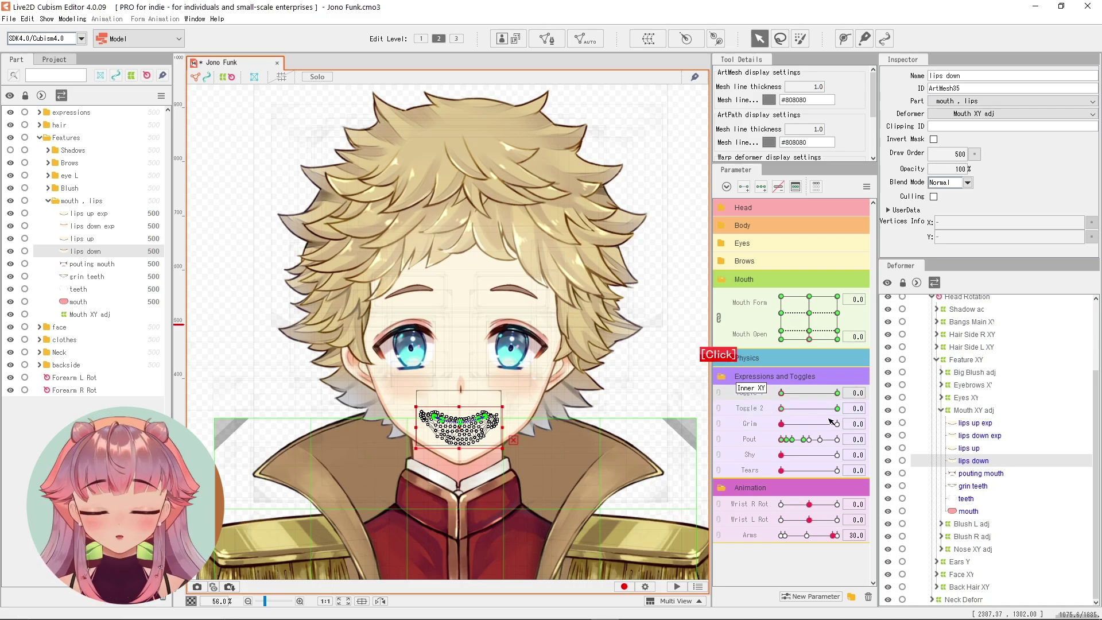
right_click(781, 393)
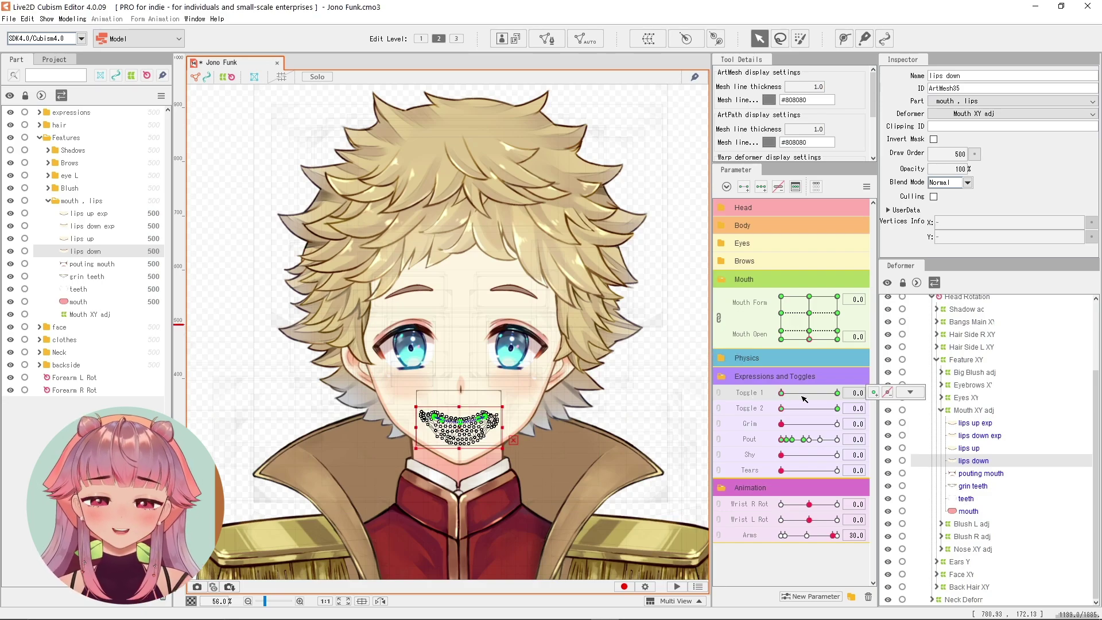
left_click_drag(781, 396, 812, 395)
mouse_move(818, 322)
left_mouse_down()
mouse_move(777, 311)
mouse_move(764, 339)
mouse_move(789, 343)
mouse_move(800, 322)
left_mouse_up()
right_click(810, 341)
left_click(666, 418)
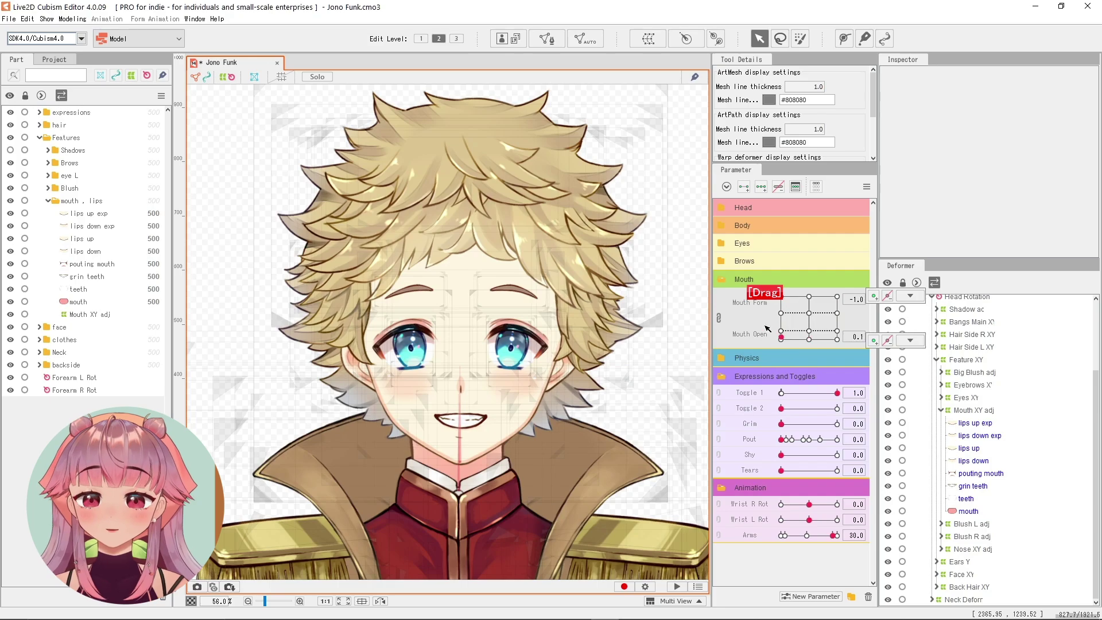
right_click(781, 394)
left_click_drag(781, 394, 837, 396)
mouse_move(799, 322)
left_mouse_down()
mouse_move(789, 332)
mouse_move(830, 298)
mouse_move(810, 312)
left_mouse_up()
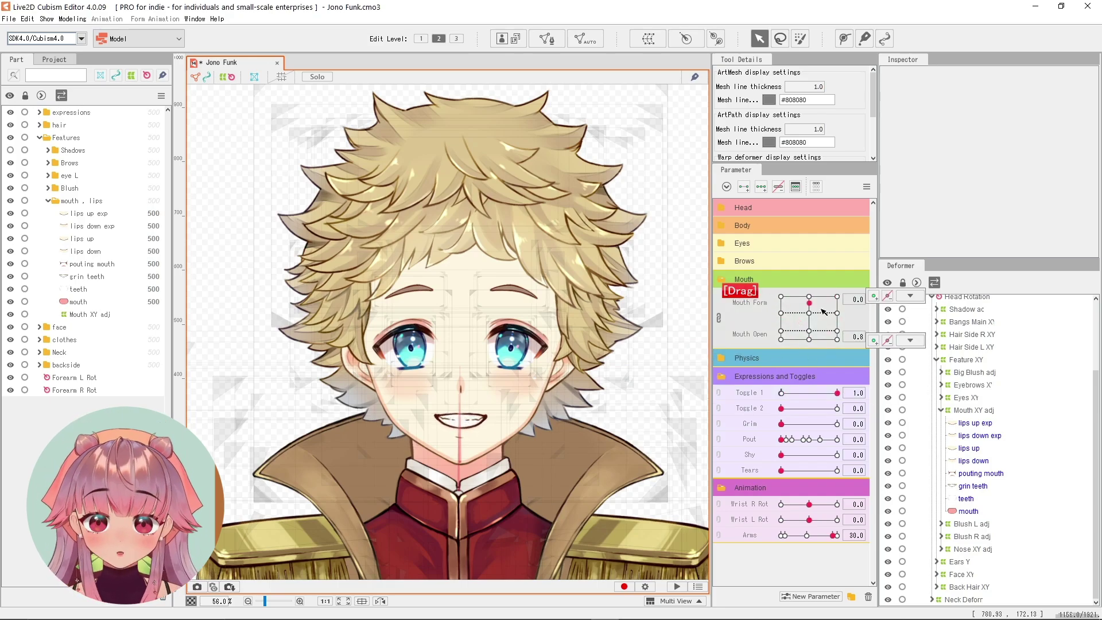
right_click(814, 317)
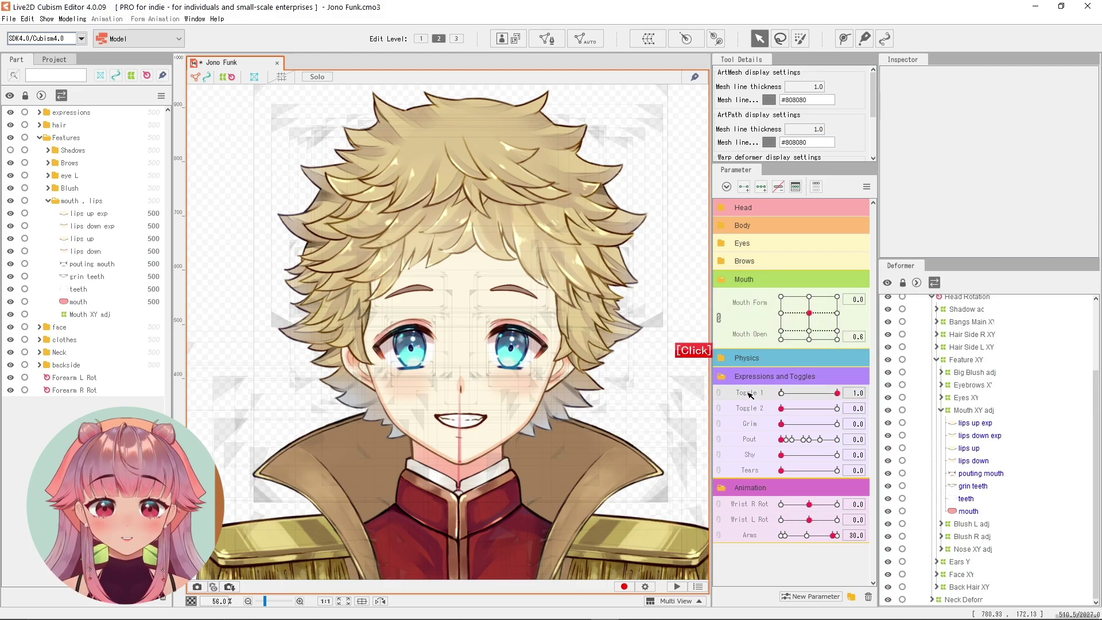
Select the lips down mesh and check it at the 0.0 and 1.0 keys of Toggle 1 and Toggle 2
left_click(973, 461)
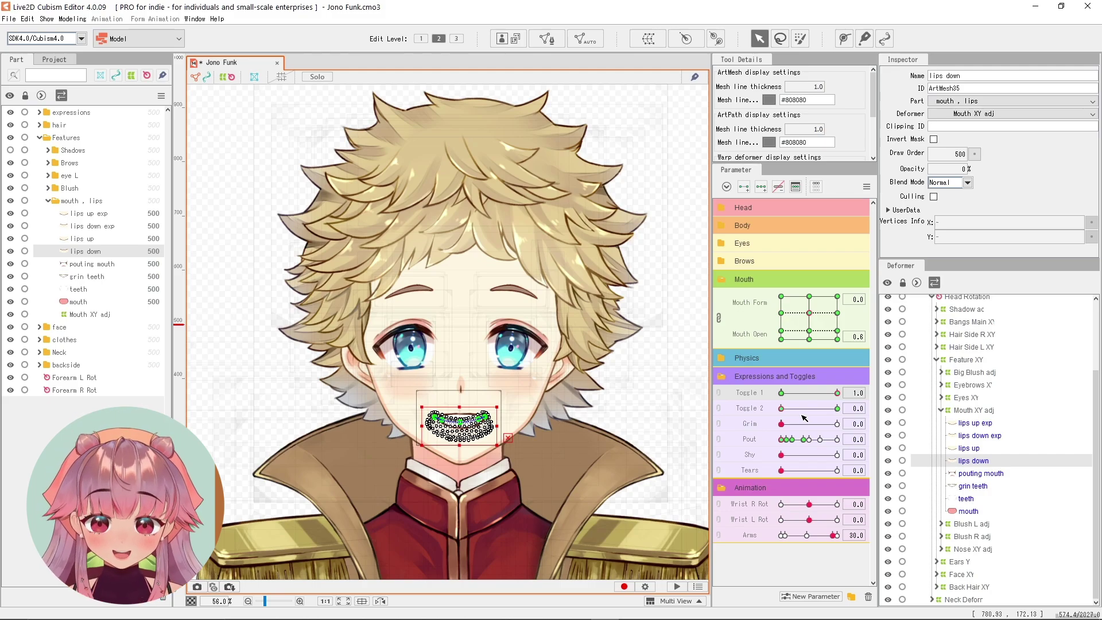
left_click(783, 393)
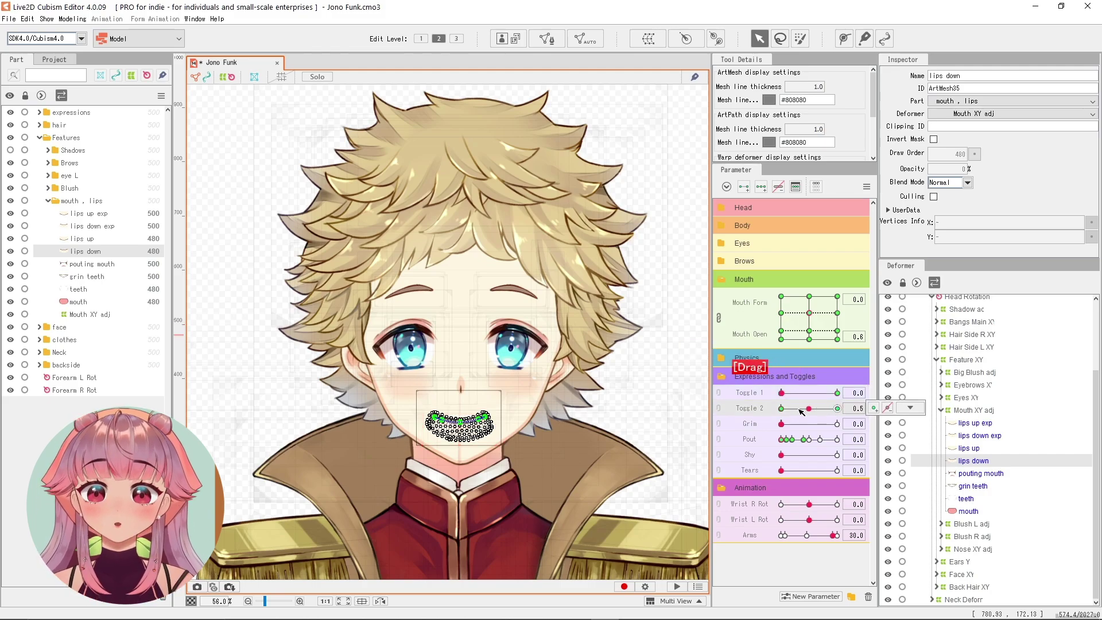
left_click(784, 394)
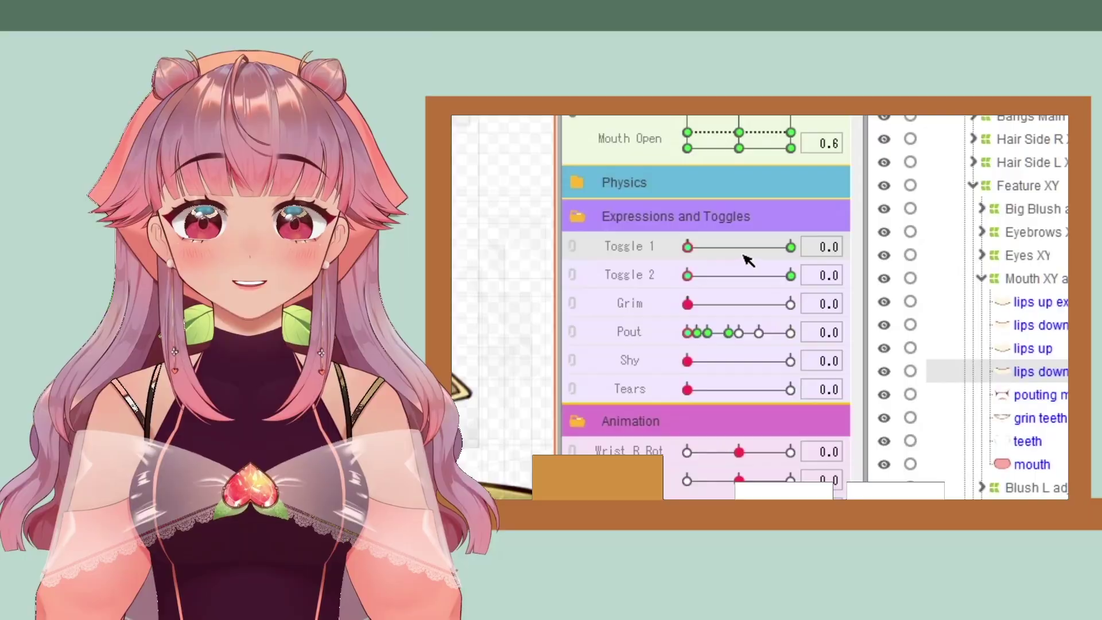
right_click(790, 248)
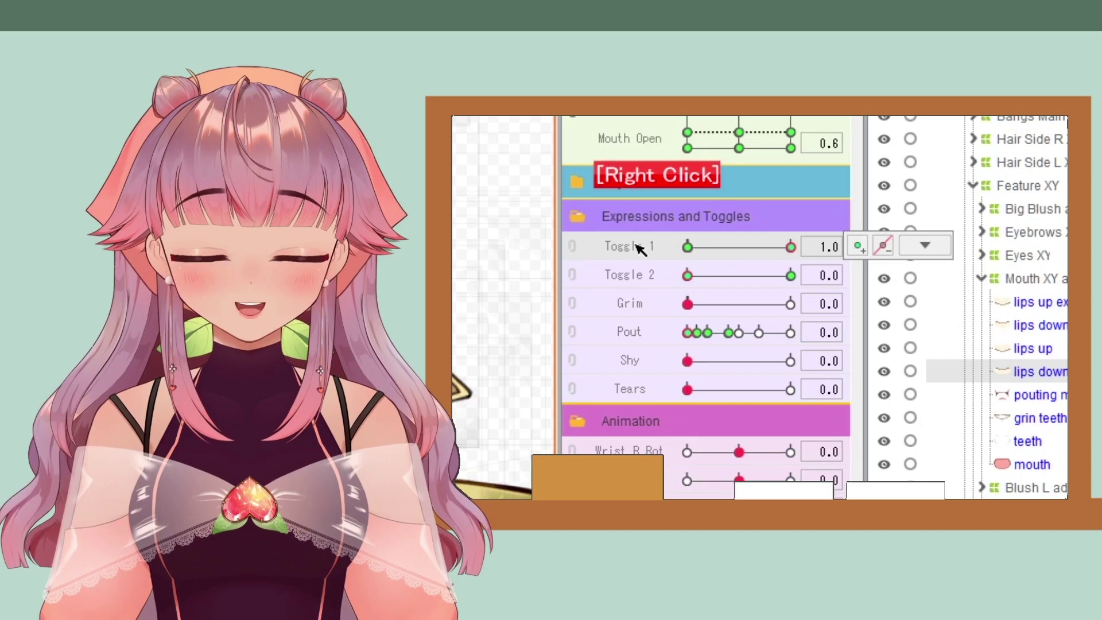
right_click(687, 248)
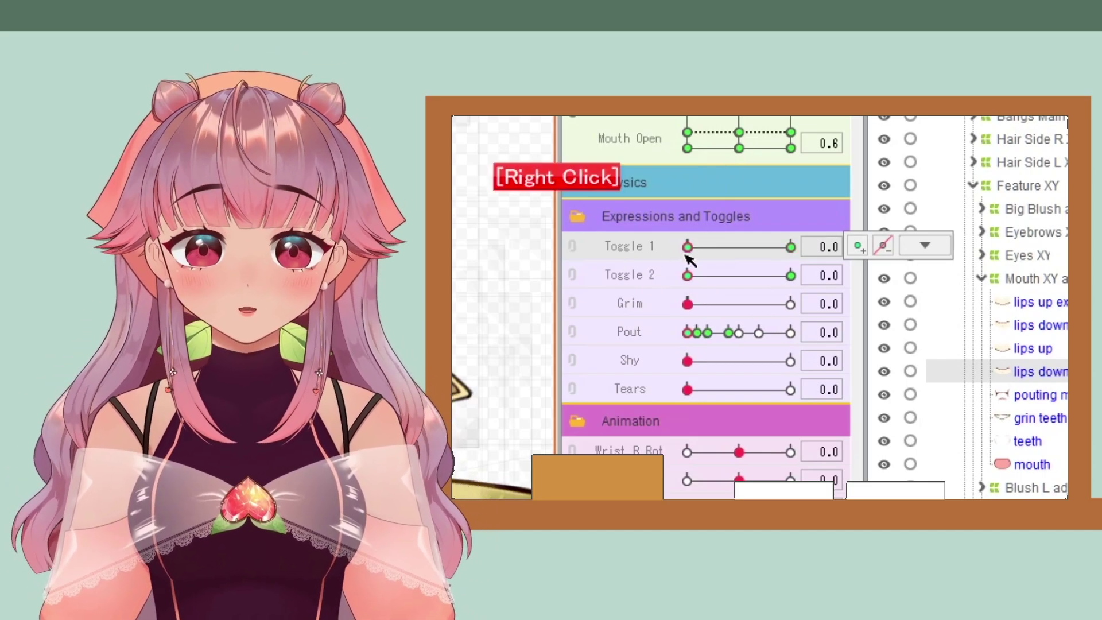
right_click(789, 276)
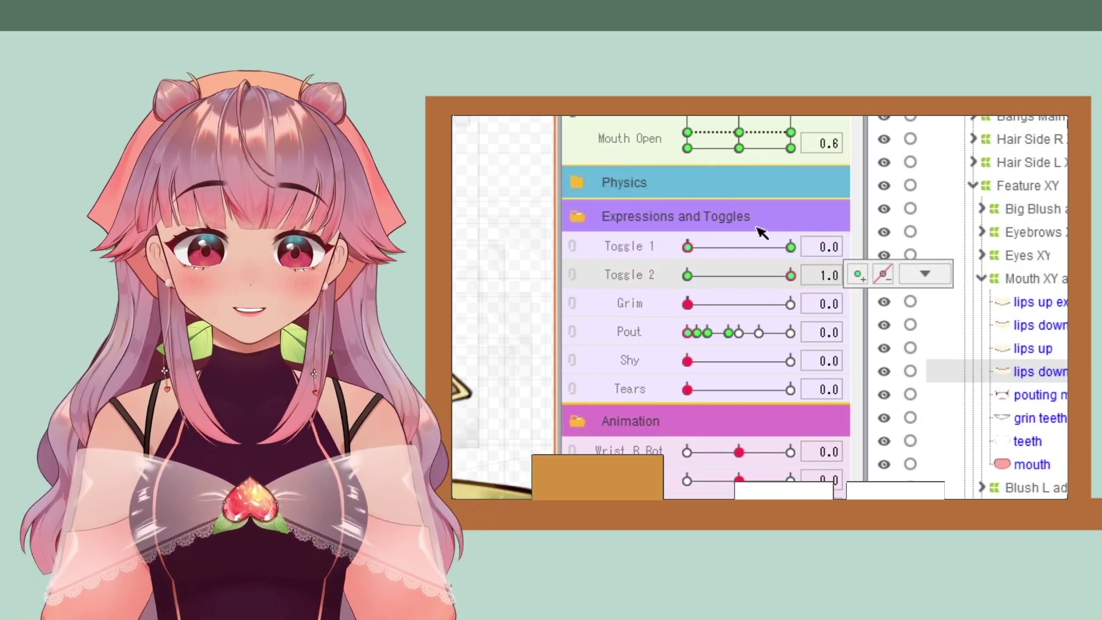
right_click(688, 276)
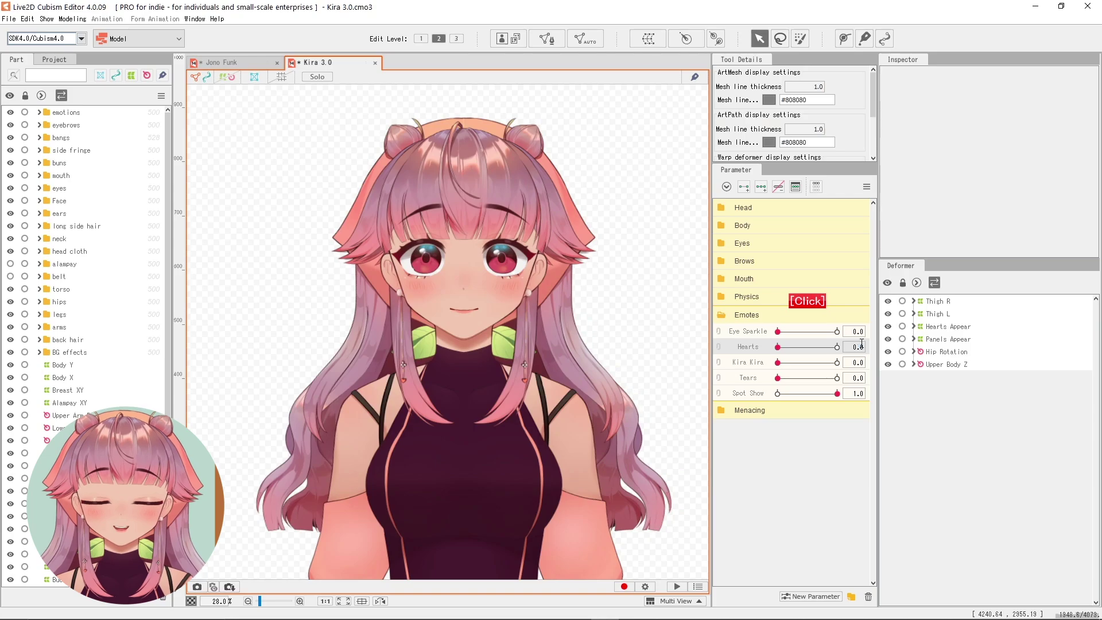
Preview the Hearts emote on the Kira 3.0 model by moving the Hearts parameter to its maximum
right_click(887, 346)
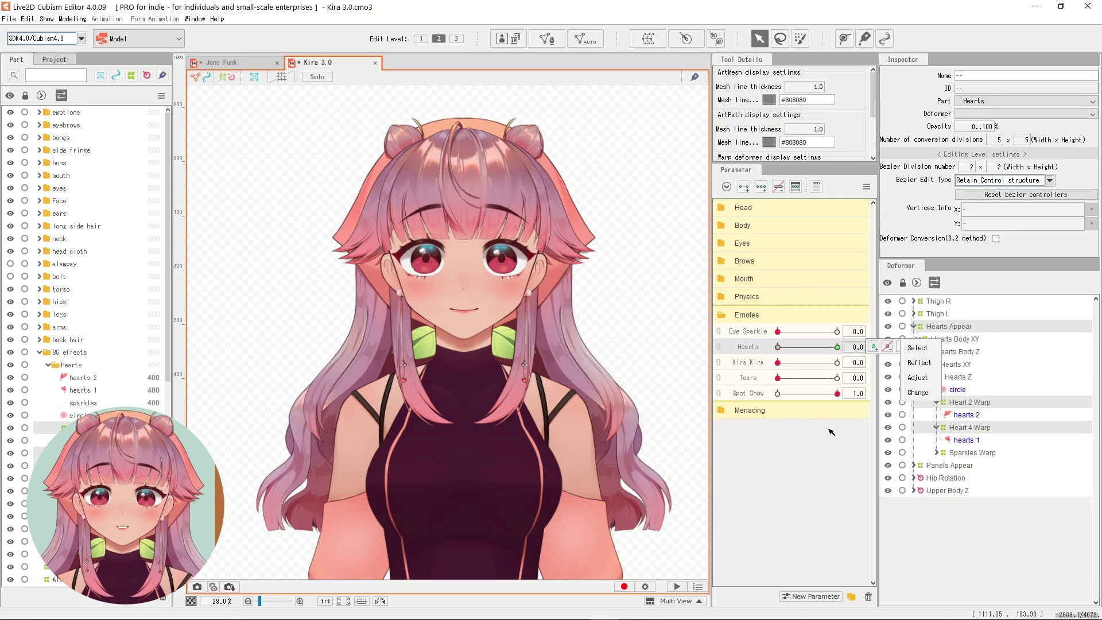
left_click(831, 431)
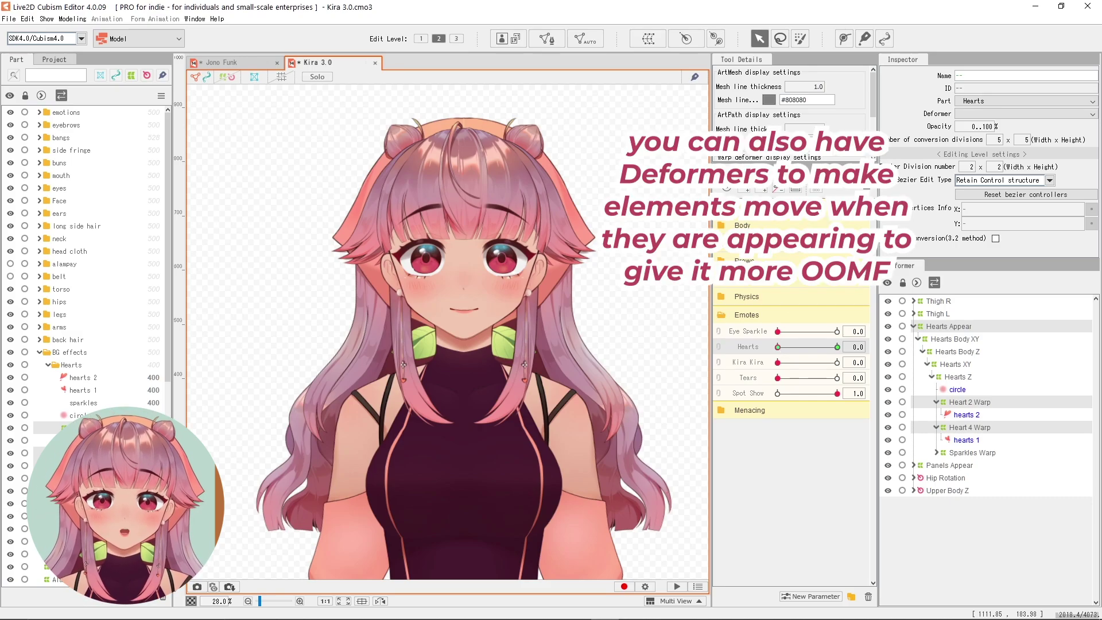
left_click_drag(777, 342, 875, 356)
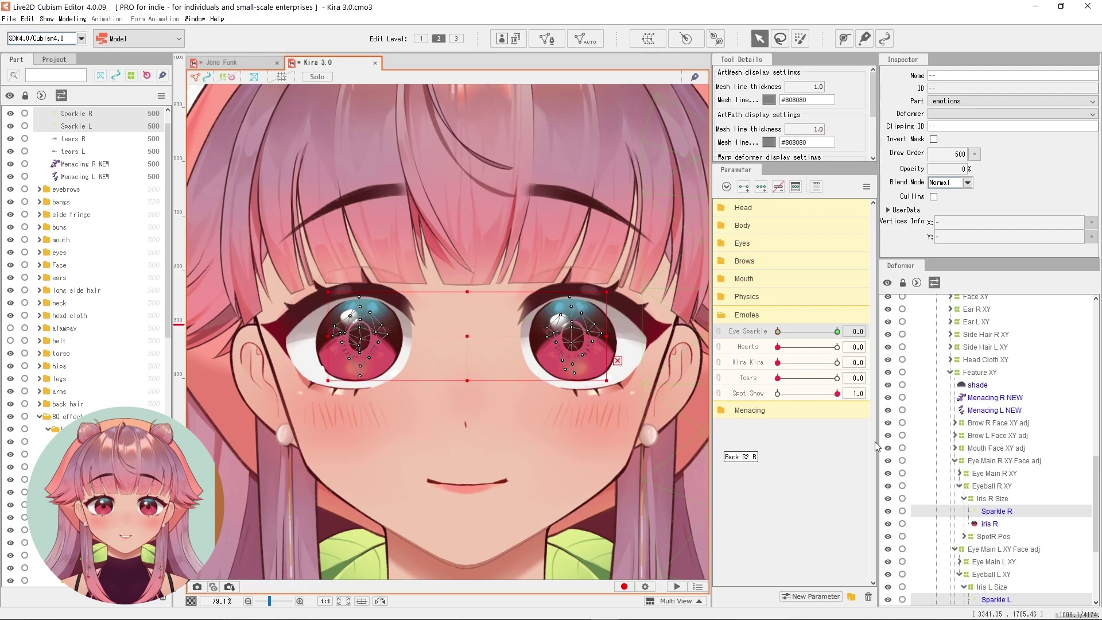
Set Eye Sparkle to 1.0 and inspect the Sparkle R mesh and its parent Iris R Size deformer
left_click_drag(777, 331, 845, 334)
left_click(989, 524)
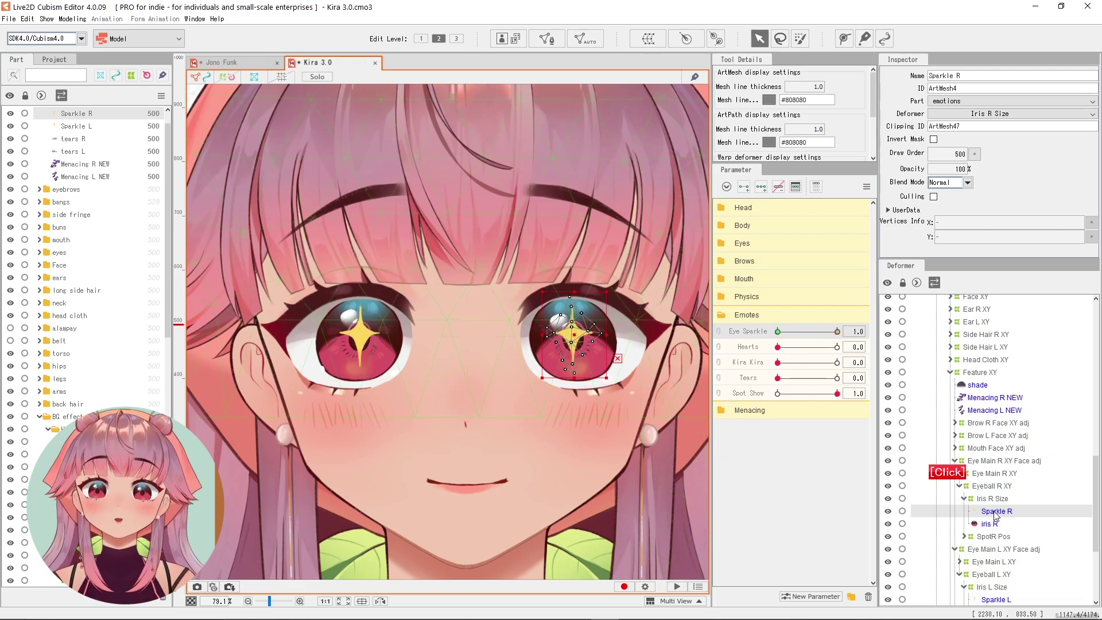
left_click(990, 498)
Test how the eye sparkles follow Angle X and Angle Y, returning both head angles to 0.0
double_click(783, 211)
mouse_move(789, 255)
left_mouse_down()
mouse_move(792, 238)
mouse_move(808, 251)
left_mouse_up()
right_click(808, 252)
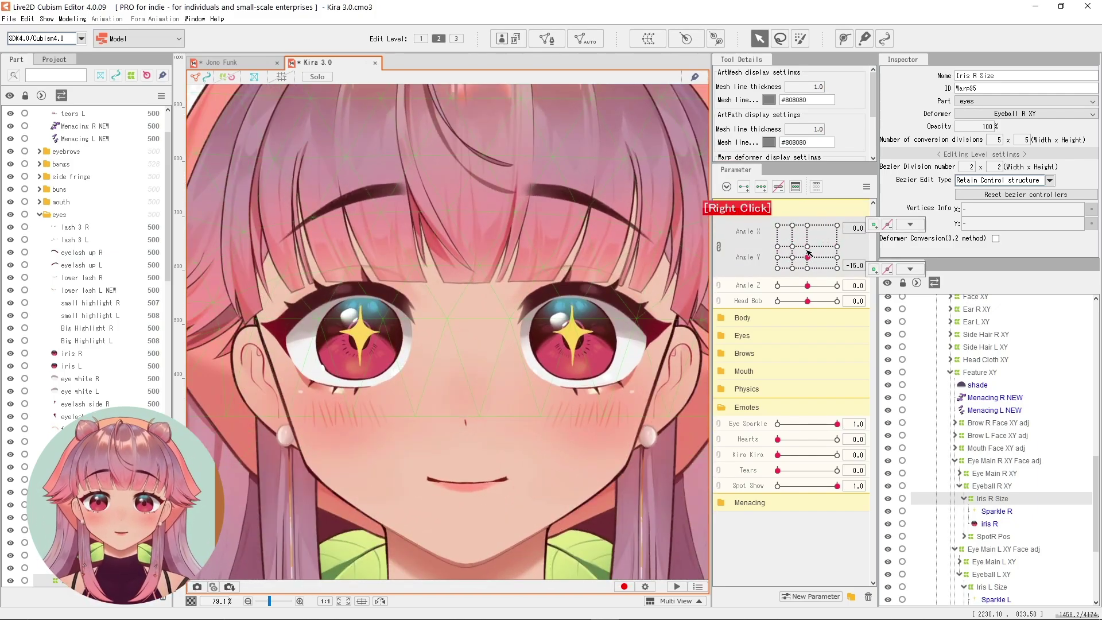
Select the Hearts Appear deformer through the objects keyed to the Hearts parameter
left_click(856, 438)
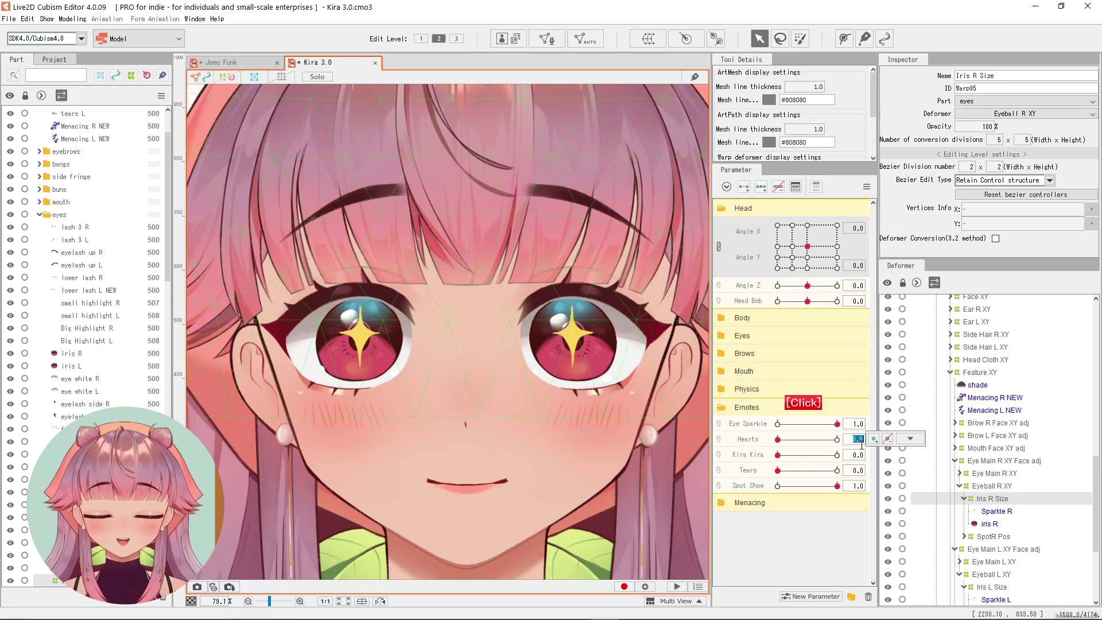
left_click(910, 438)
left_click(914, 439)
left_click(950, 302)
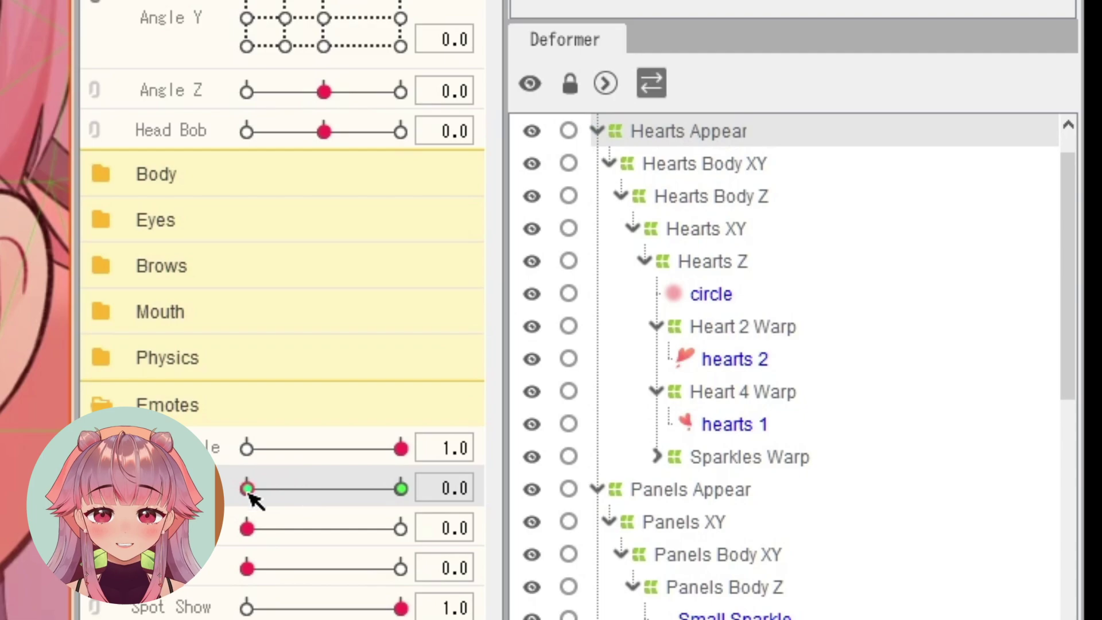
Preview the Hearts parameter between its two keys on the character and return it to 0.0
left_click_drag(253, 490, 299, 496)
left_click_drag(404, 487, 358, 482)
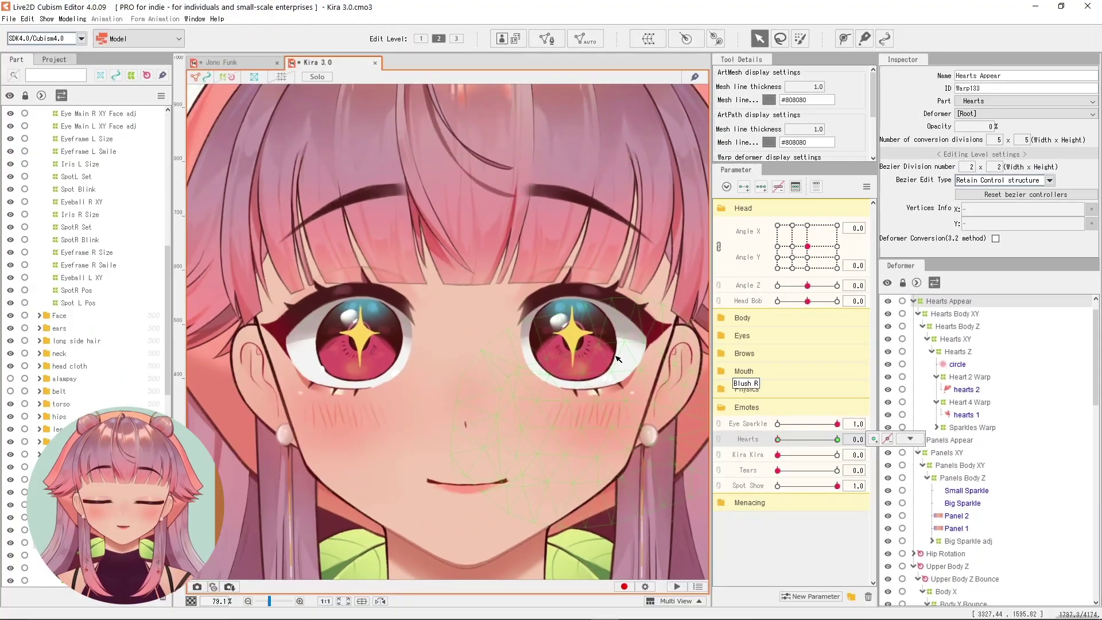
scroll(621, 361, "down", 3)
key("space")
left_click_drag(686, 395, 613, 382)
mouse_move(777, 439)
left_mouse_down()
mouse_move(844, 442)
mouse_move(762, 448)
left_mouse_up()
Try rearranging the hearts 2 mesh directly under the Hearts Z deformer, outside Heart 2 Warp
left_click_drag(959, 391, 956, 411)
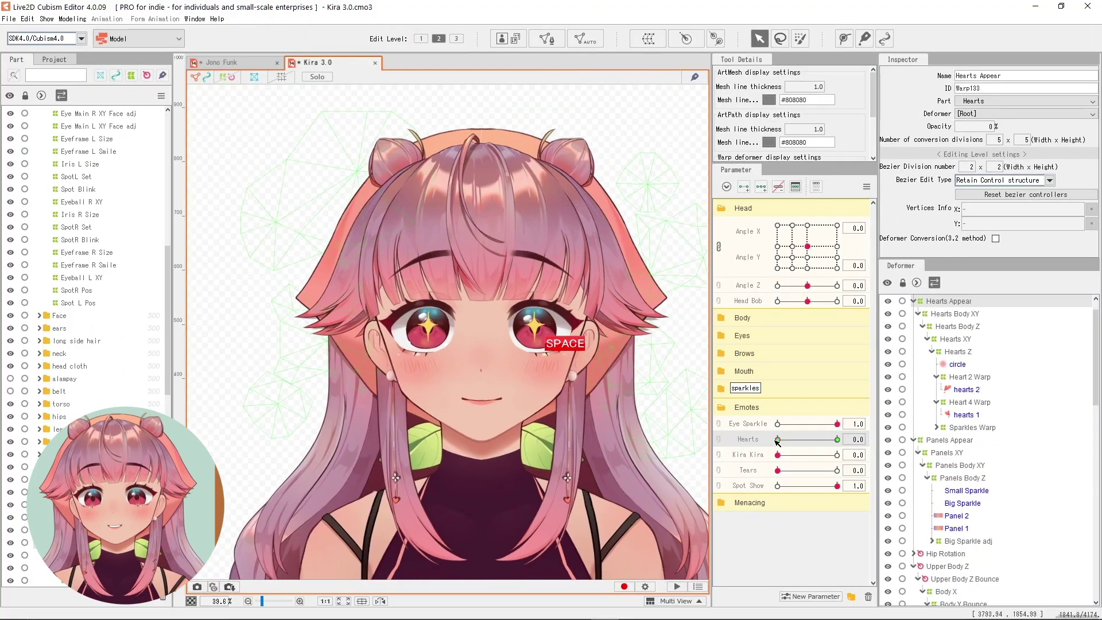
left_click_drag(627, 444, 632, 281)
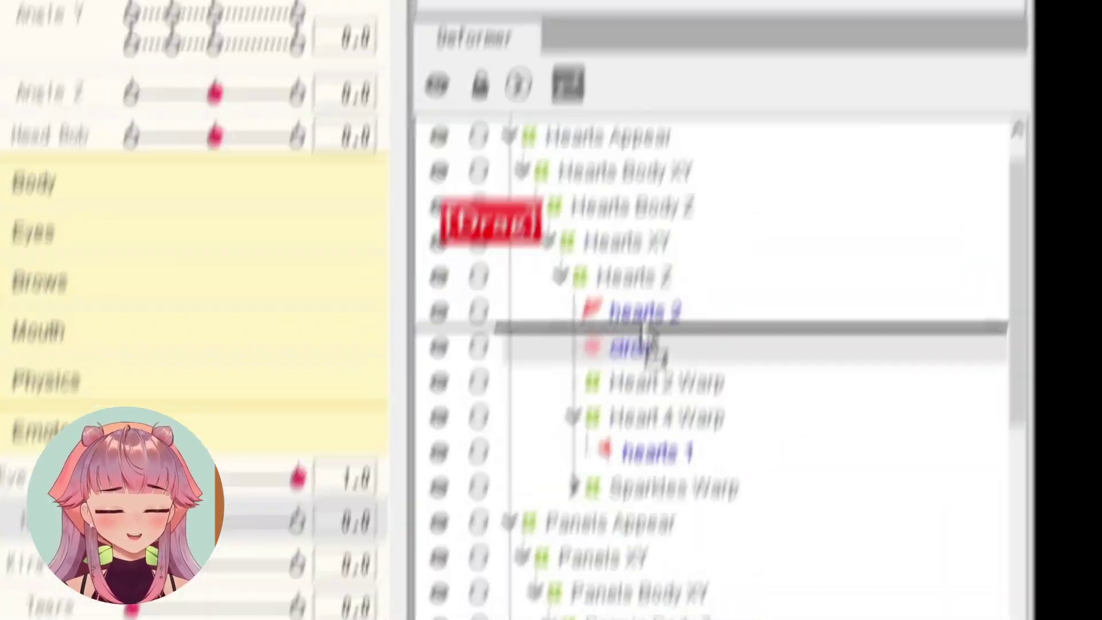
left_click_drag(637, 452, 611, 278)
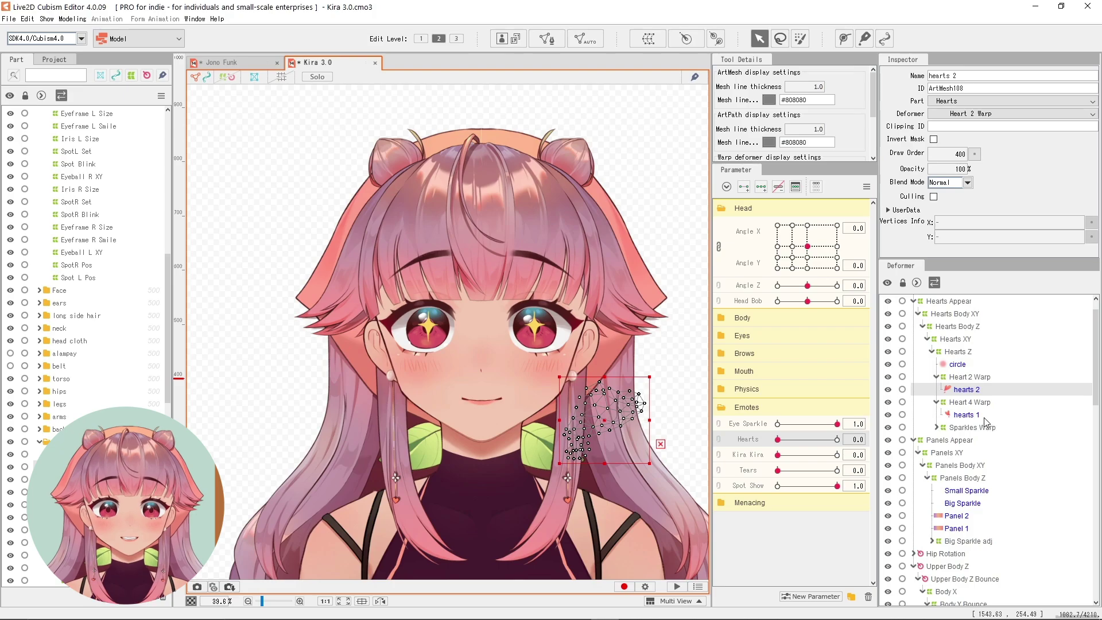
Inspect the Sparkles Warp, Heart 4 Warp and Heart 2 Warp deformers inside Hearts Z
left_click(969, 428)
left_click(966, 402)
left_click(968, 373)
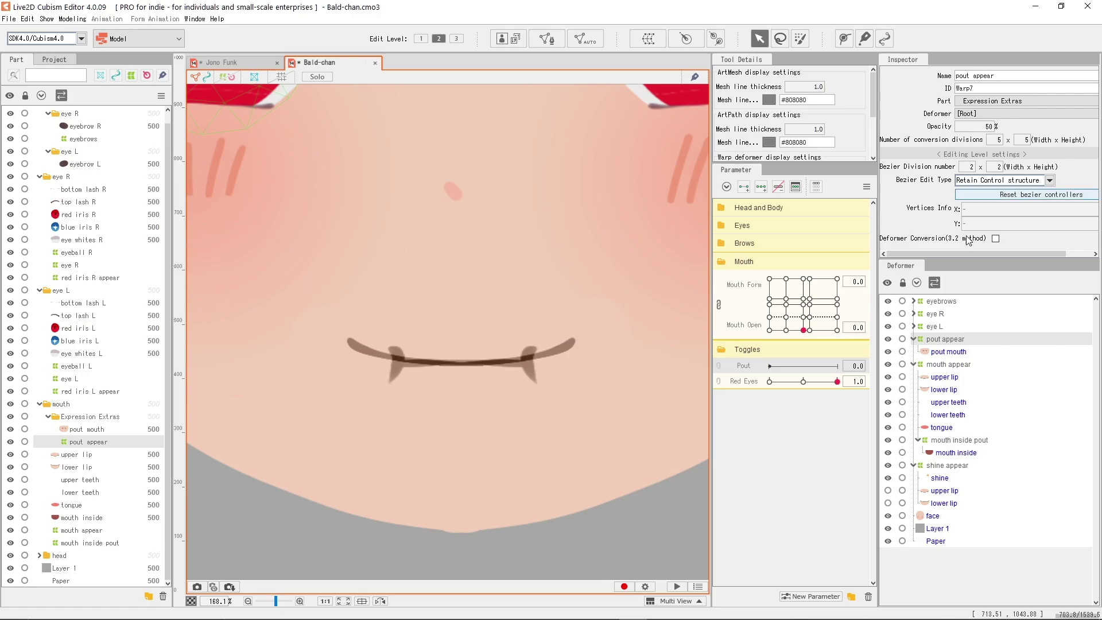
With Pout at 1.0, pull the upper lip's deform path points inward to flatten it over the pout mouth
left_click(947, 378)
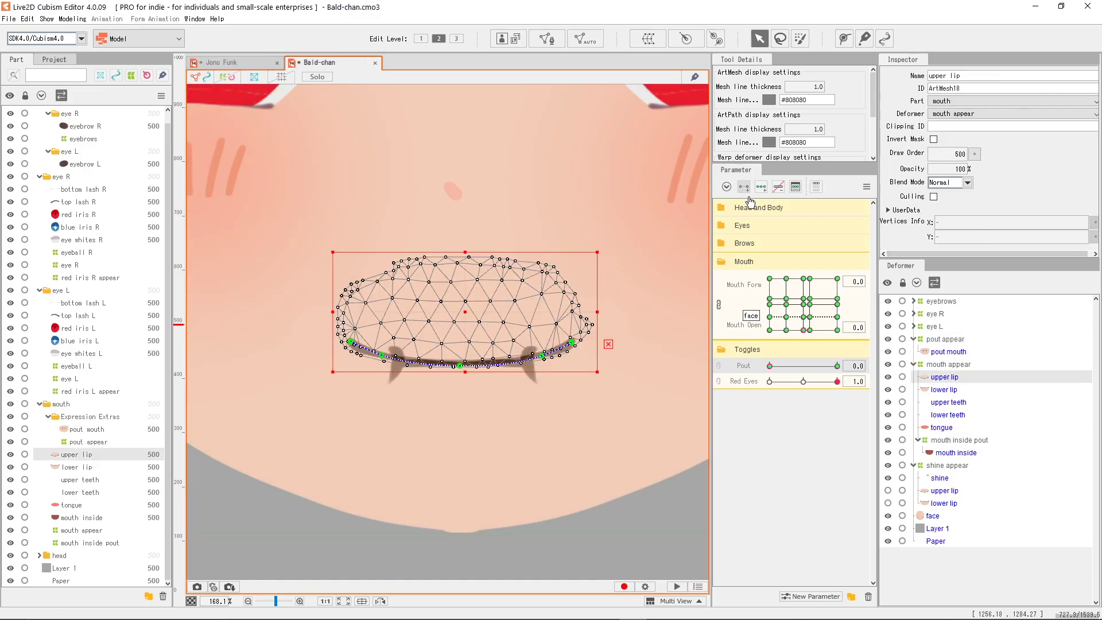
left_click(836, 367)
scroll(471, 385, "up", 2)
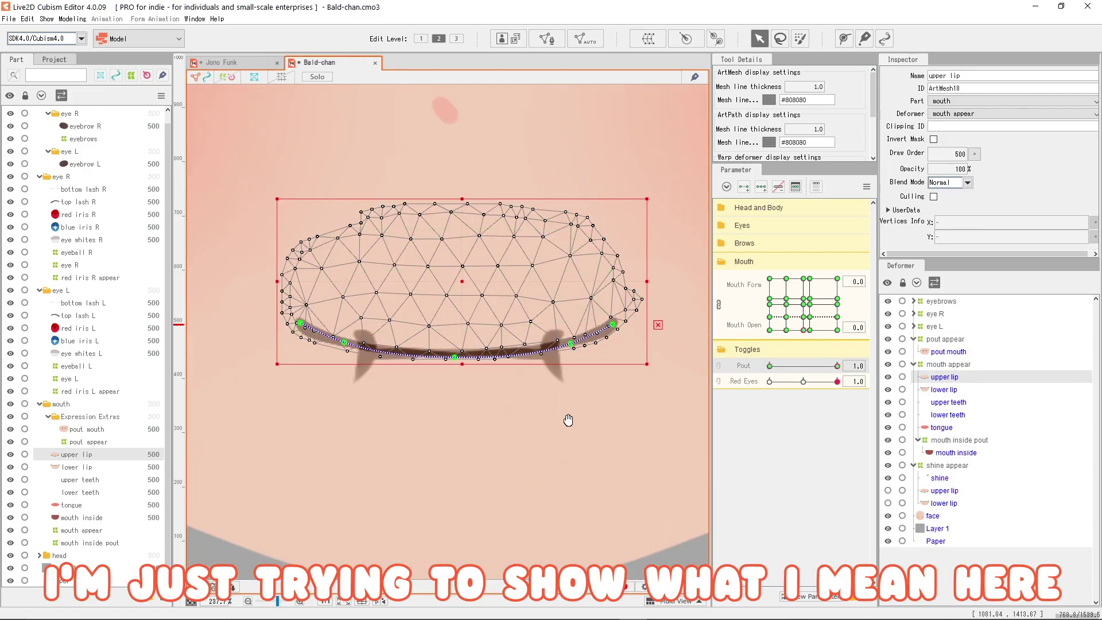
left_click(506, 353)
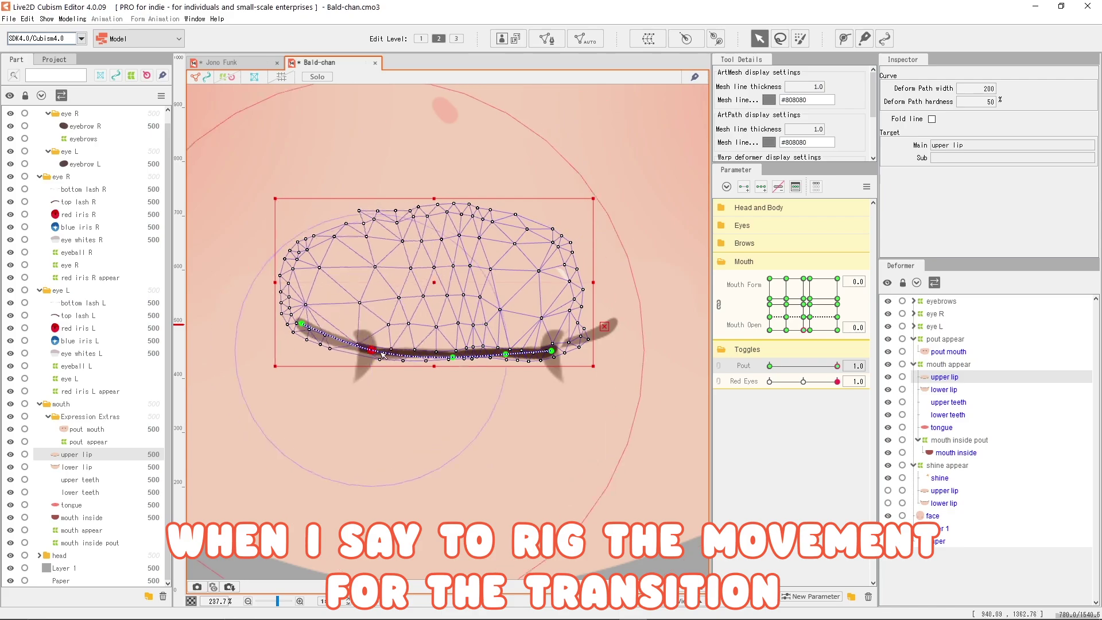
Pull the lower lip's deform path points inward at Pout 1.0 into a short flat line over the pout mouth
left_click(944, 389)
left_click_drag(571, 342, 504, 353)
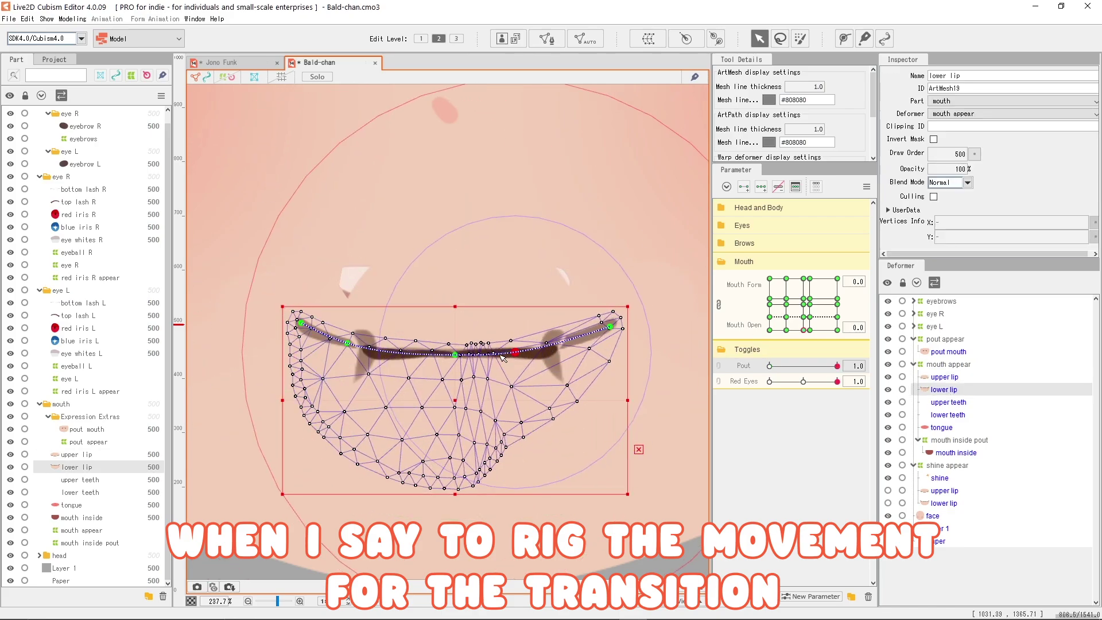
left_click_drag(613, 326, 548, 353)
left_click_drag(347, 343, 406, 354)
left_click_drag(301, 322, 368, 352)
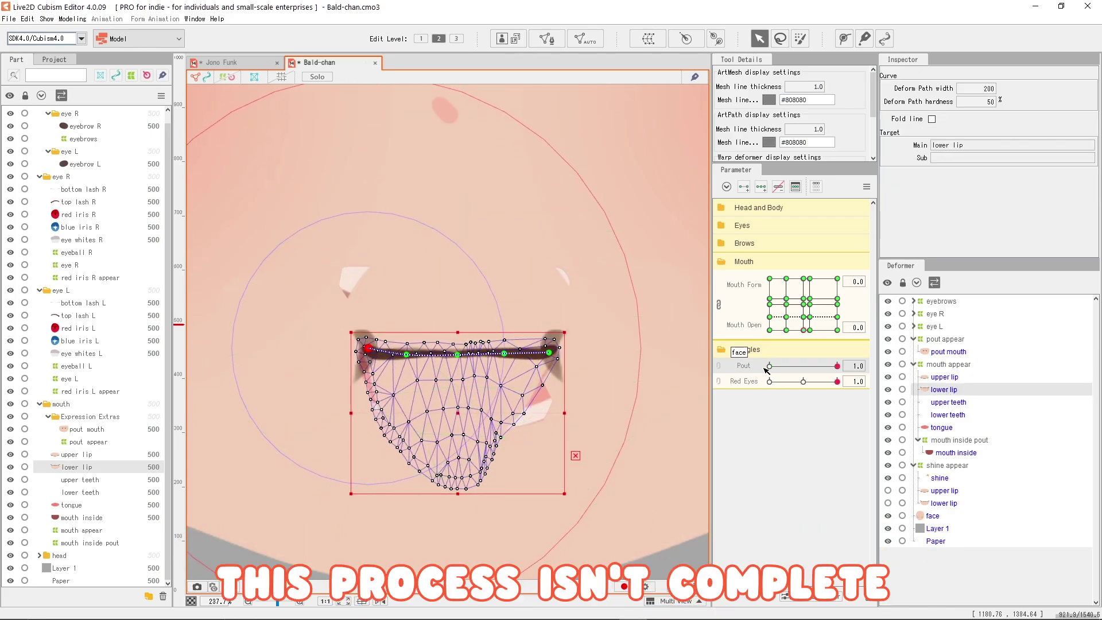
Undo the last two lip edits and pull the lip's deform path points inward again to match the pout mouth
key("ctrl+z")
key("ctrl+z")
mouse_move(862, 365)
left_click_drag(570, 342, 503, 354)
left_click_drag(613, 326, 497, 352)
left_click_drag(347, 343, 419, 353)
left_click_drag(300, 322, 366, 350)
mouse_move(769, 365)
left_mouse_down()
mouse_move(834, 369)
mouse_move(770, 369)
left_mouse_up()
Adjust the width of the pout appear warp deformer at Pout 1.0 to fit the narrowed lips
left_click(954, 341)
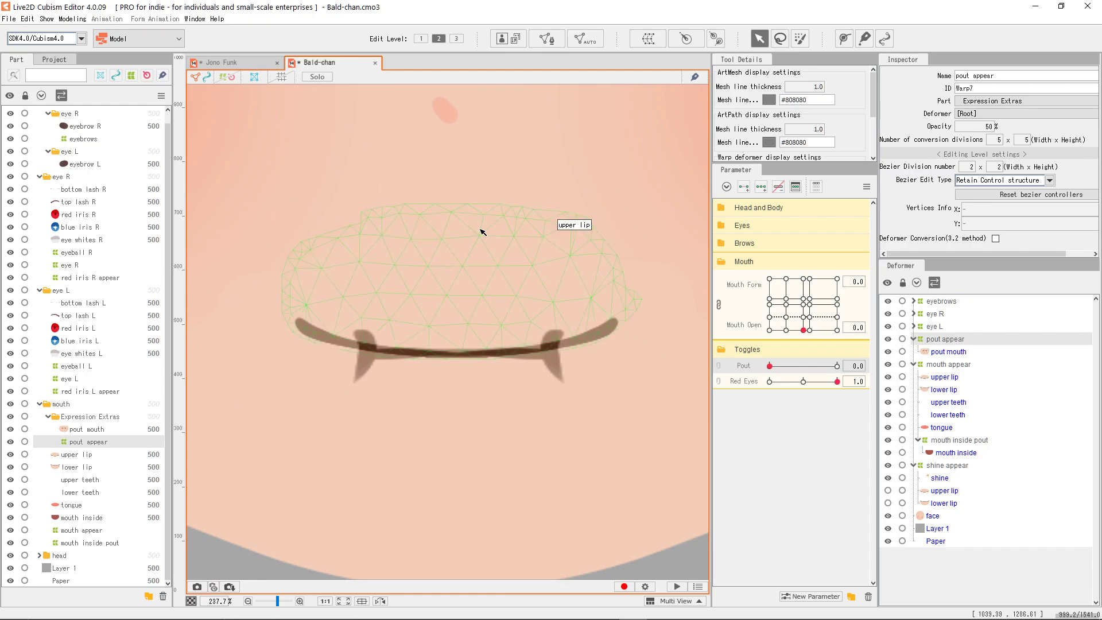
scroll(669, 384, "down", 3)
left_click(836, 366)
left_click_drag(623, 409, 519, 381)
scroll(646, 409, "up", 2)
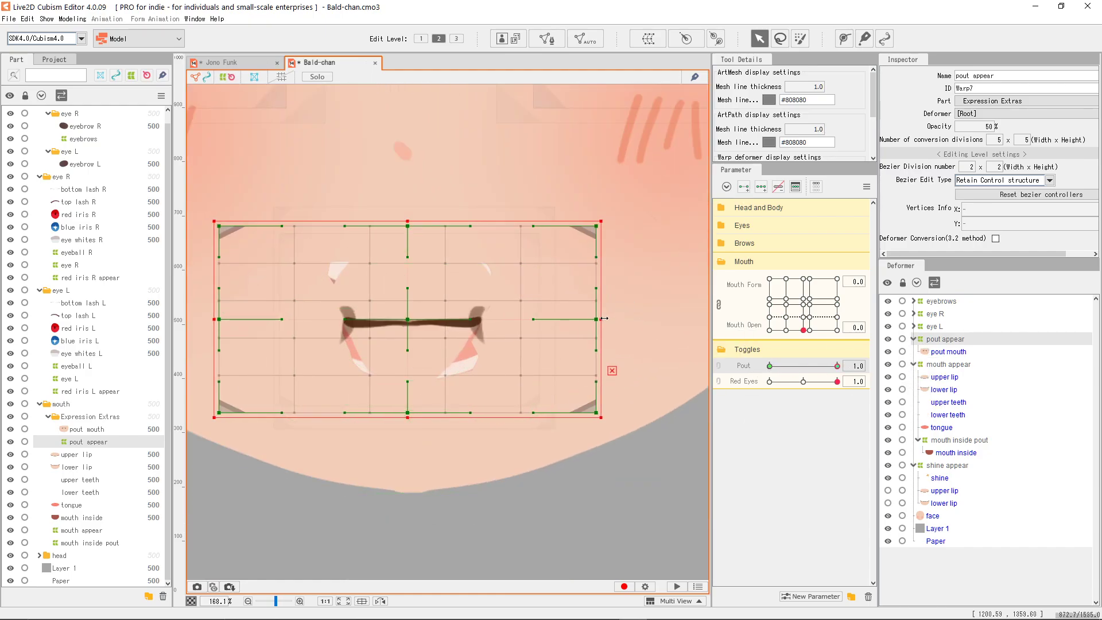
Scale the upper lip and lower lip meshes together slightly narrower at Pout 1.0 and check the transition
left_click(944, 376)
left_click(891, 388, "ctrl")
left_click_drag(769, 365, 949, 384)
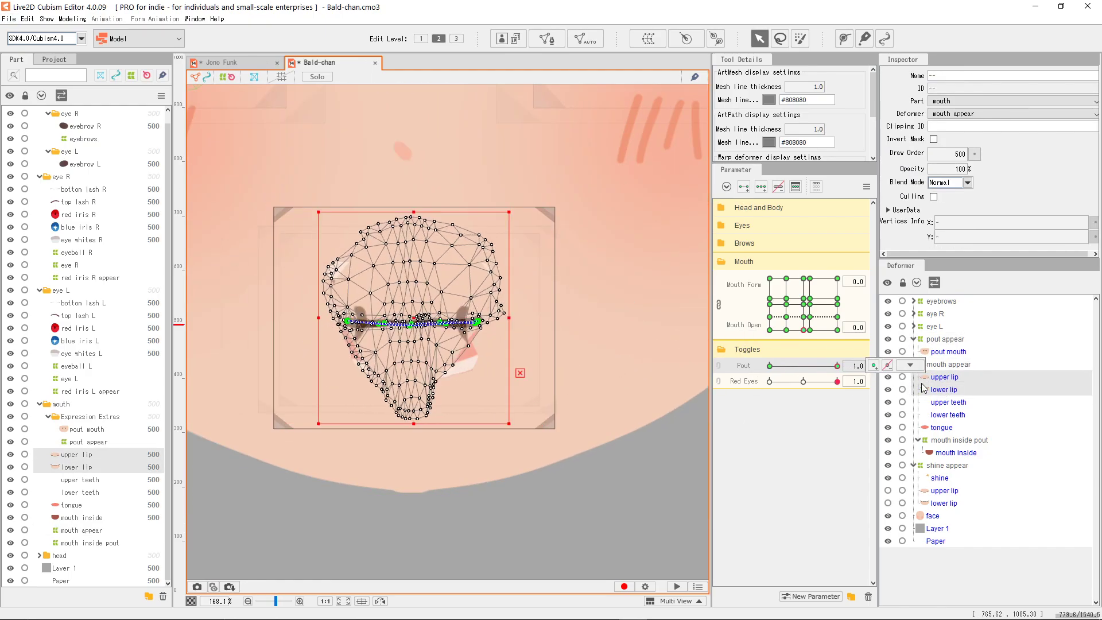
left_click_drag(509, 318, 488, 318)
left_click_drag(837, 365, 912, 373)
Set the pout appear deformer's opacity to 0% on its Pout keyforms and return Pout to 0.0
left_click(939, 340)
left_click(982, 126)
type("0")
key("Return")
left_click(986, 126)
type("0")
key("Return")
mouse_move(769, 365)
left_mouse_down()
mouse_move(819, 376)
mouse_move(769, 365)
left_mouse_up()
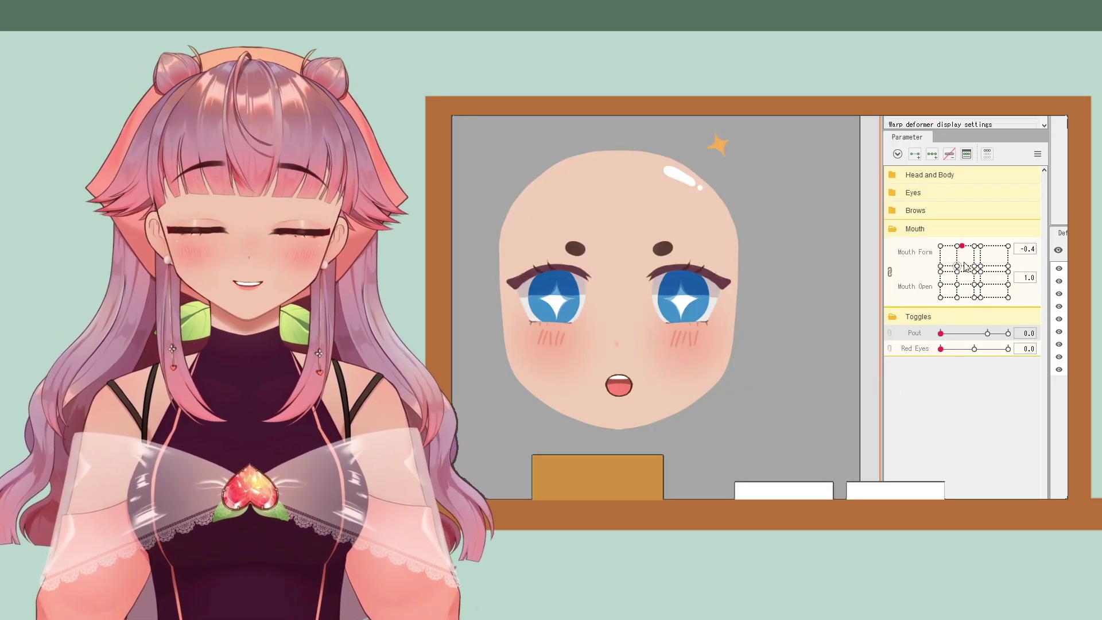
Preview the Pout and Red Eyes toggles at 1.0 with Mouth Form at 0.3 and Mouth Open at 0.8
left_click_drag(964, 263, 964, 304)
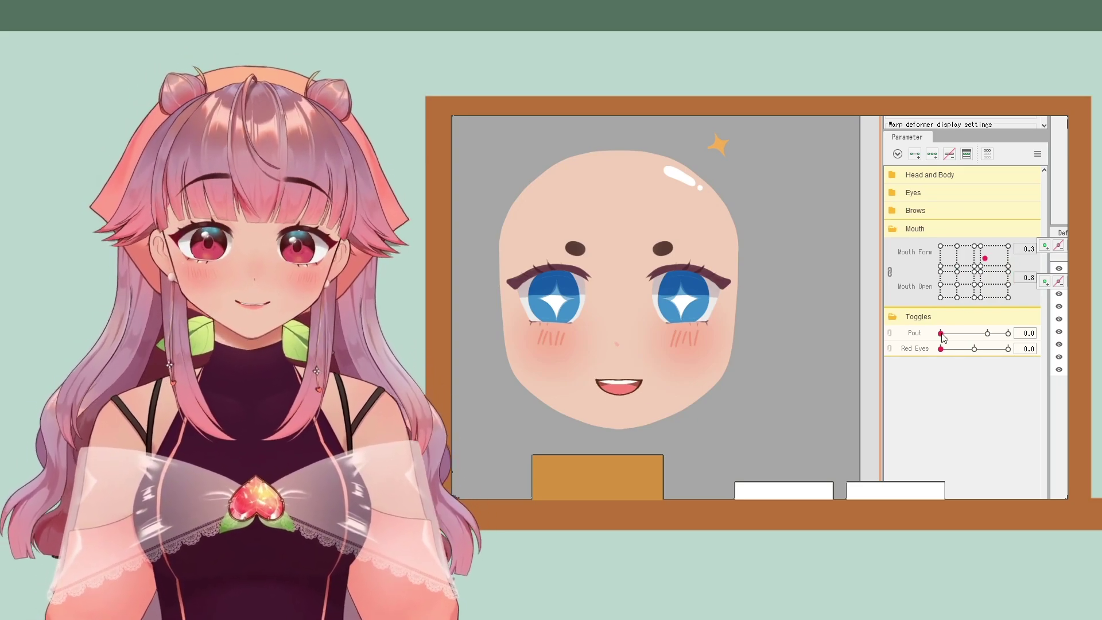
left_click_drag(941, 334, 1009, 335)
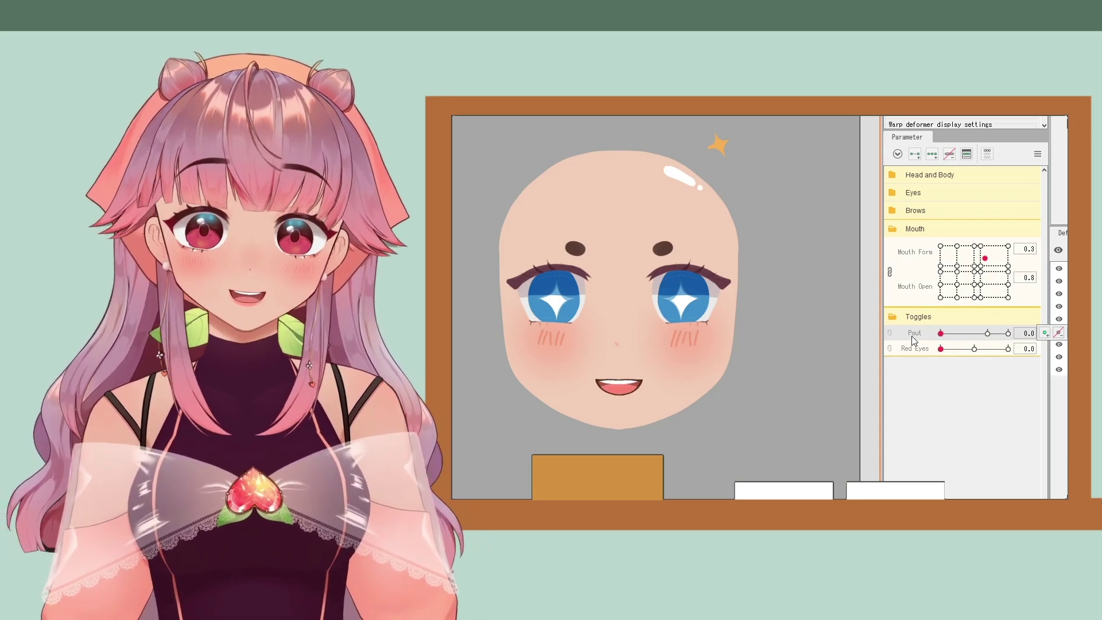
left_click_drag(941, 350, 1006, 350)
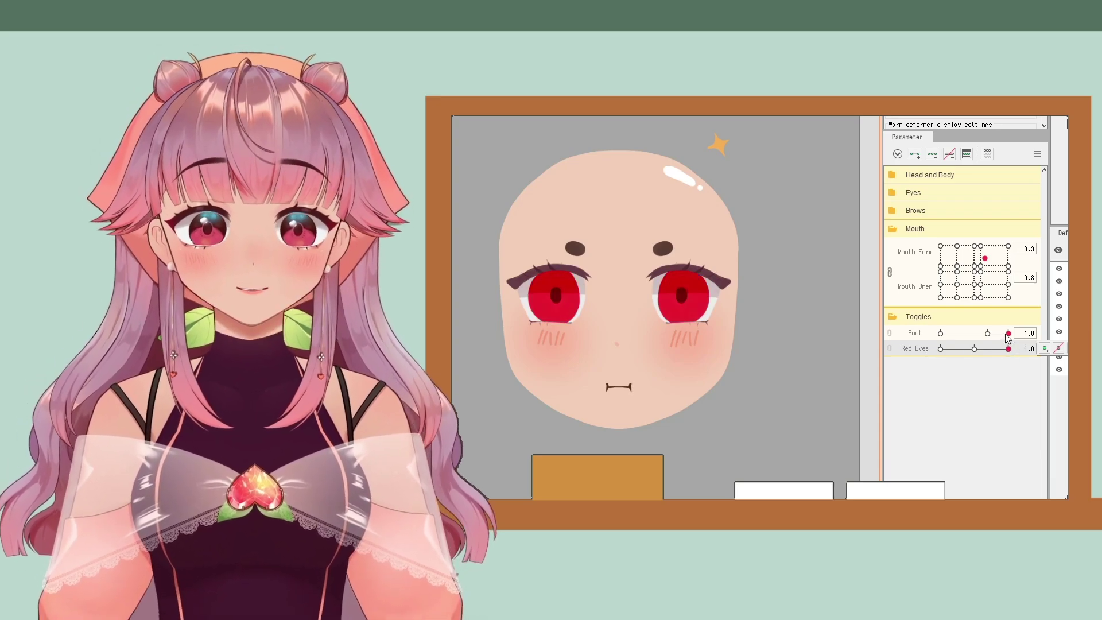
left_click(1006, 335)
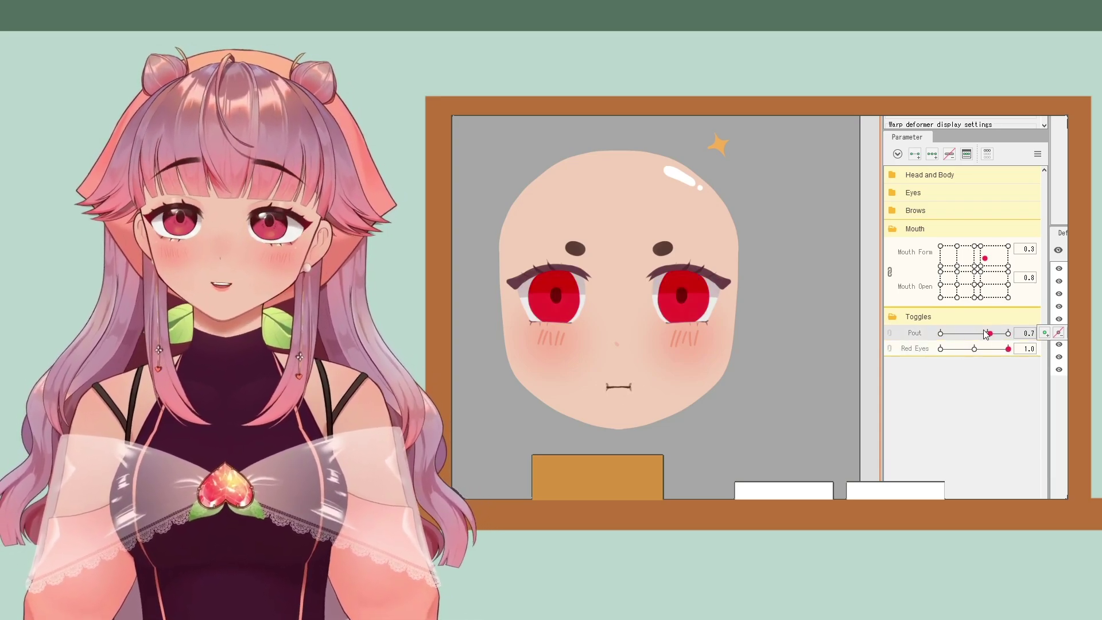
Reset Pout to 0.0, set Mouth Form to 0.5 and Mouth Open to 0.0, and preview the pout transition
left_click_drag(993, 340, 918, 342)
left_click_drag(985, 260, 990, 298)
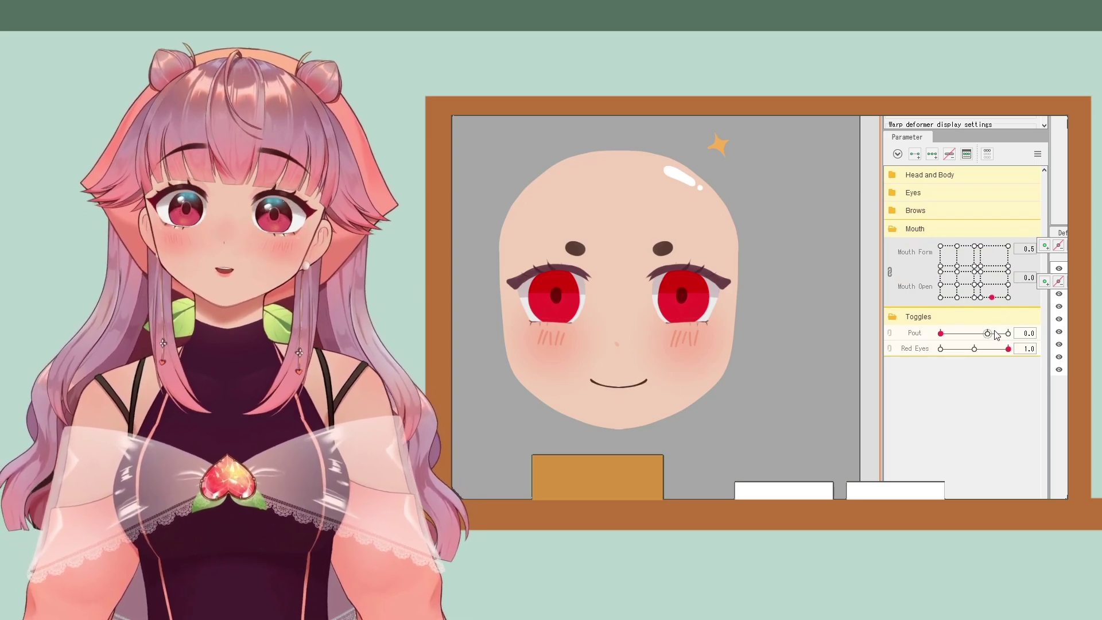
left_click(993, 336)
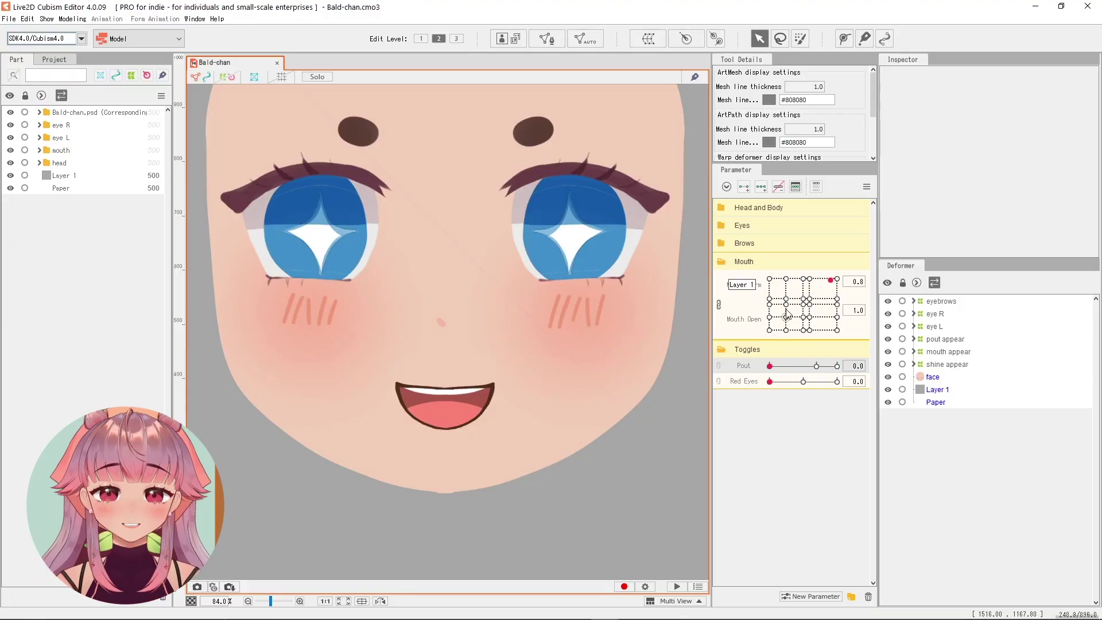
Preview the Pout transition between 0.0 and its 0.7 key with Mouth Form and Mouth Open at 1.0
left_click(779, 311)
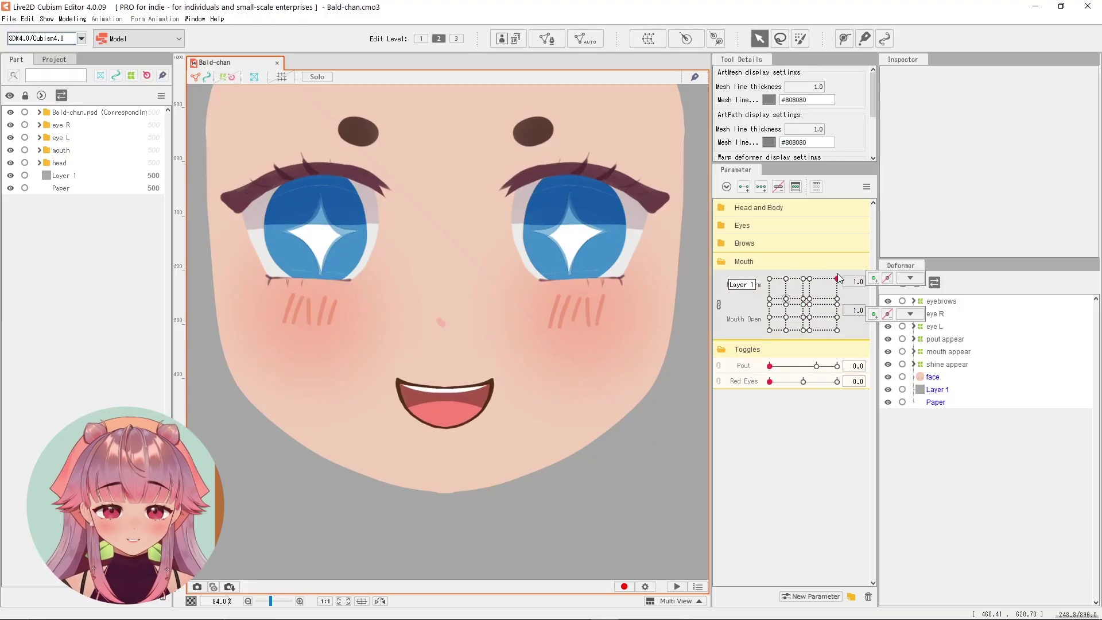
left_click(765, 368)
left_click_drag(759, 368, 808, 363)
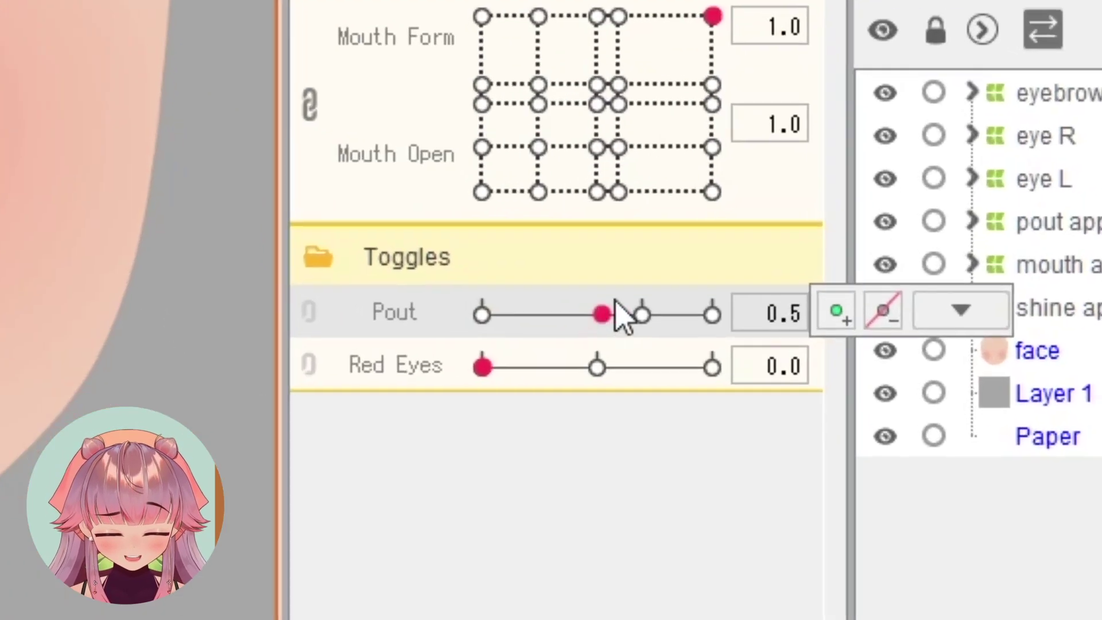
left_click_drag(615, 303, 305, 367)
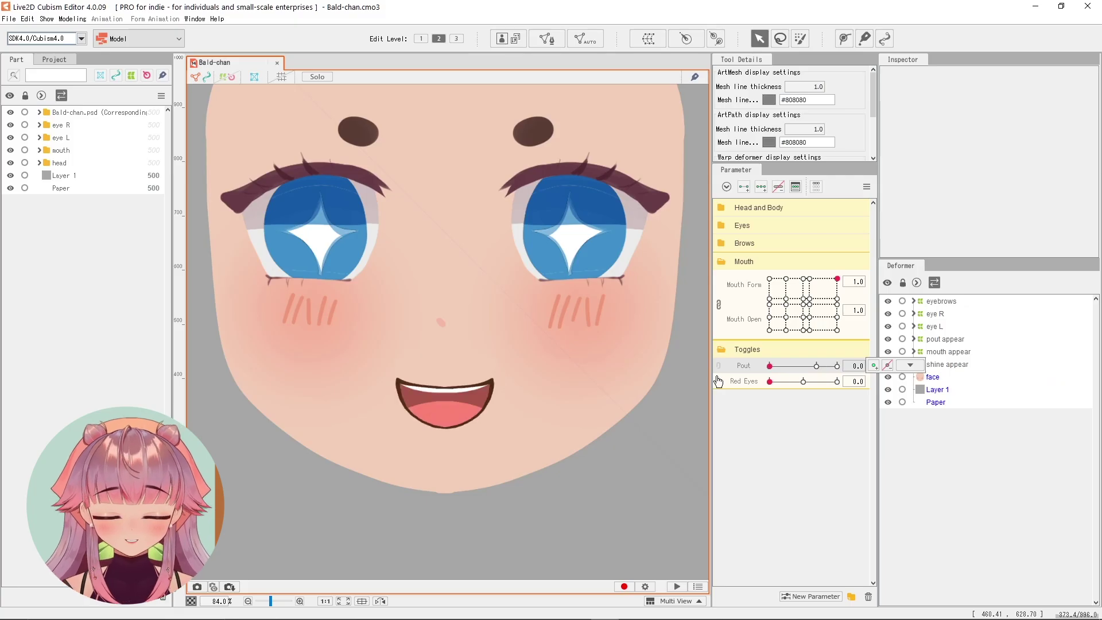
left_click_drag(773, 367, 847, 362)
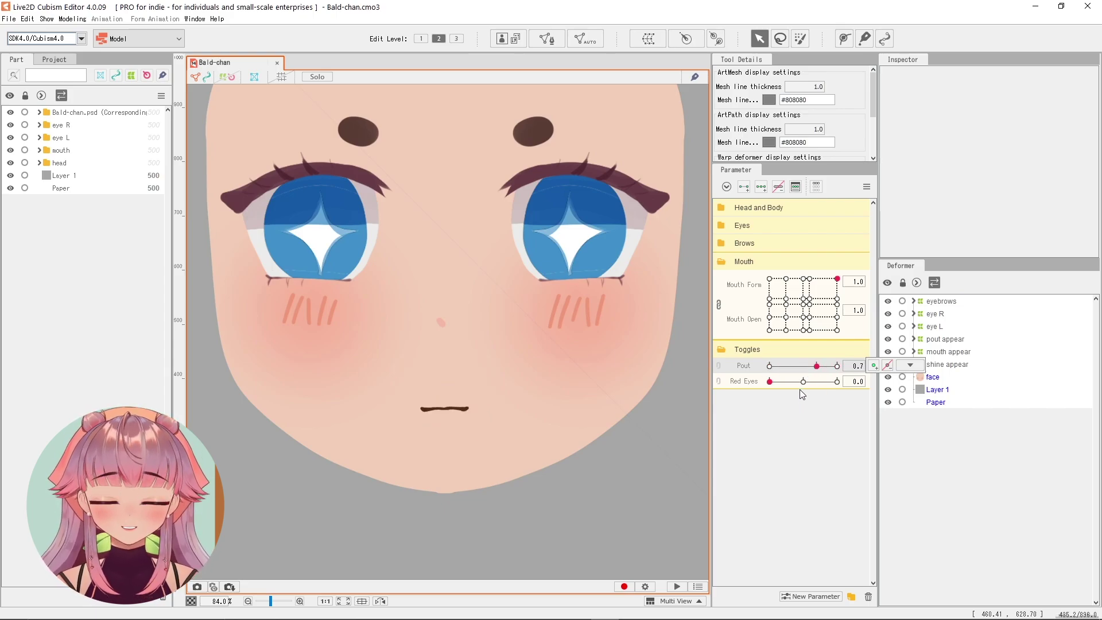
left_click_drag(780, 370, 770, 367)
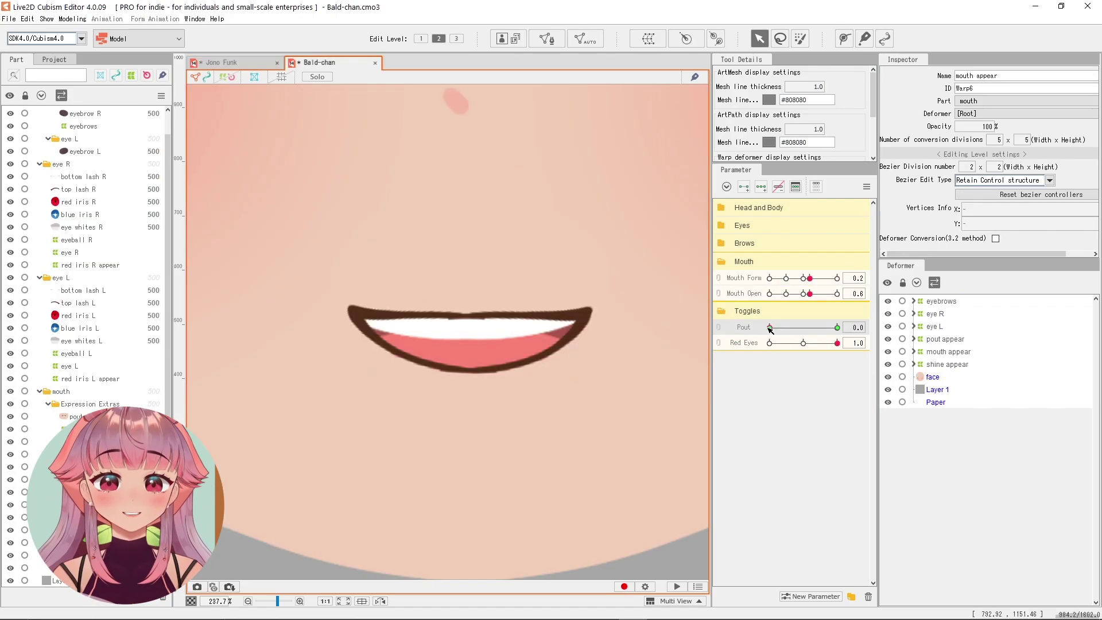
mouse_move(771, 328)
left_mouse_down()
mouse_move(832, 339)
mouse_move(753, 336)
left_mouse_up()
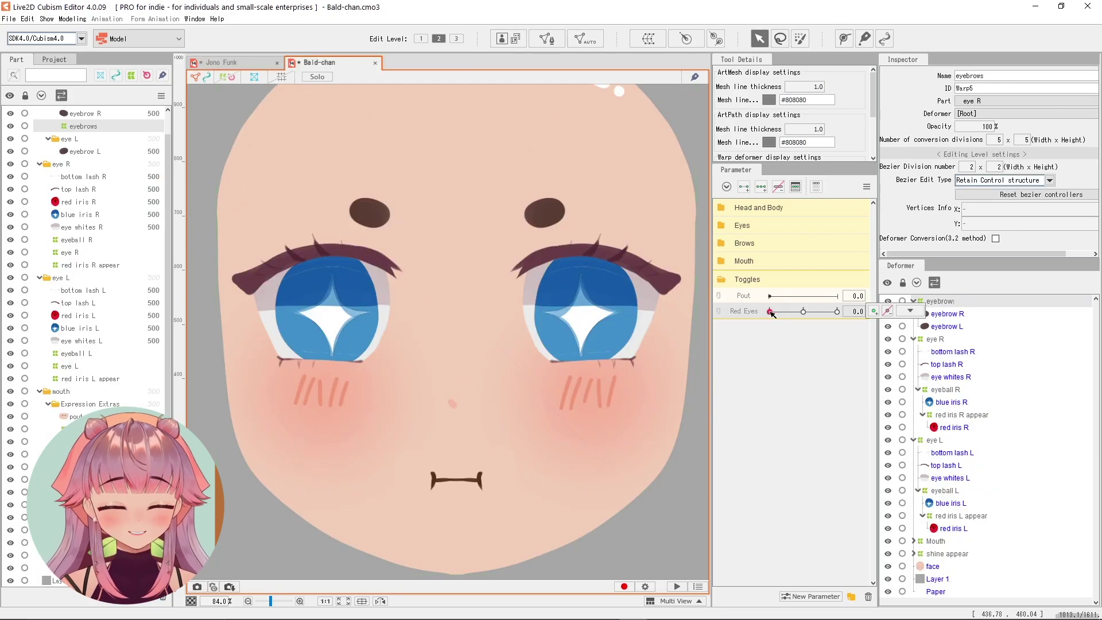
Preview the Red Eyes toggle at 1.0 and the Pout toggle at its 0.7 key
left_click_drag(770, 311, 843, 316)
left_click_drag(769, 314, 844, 315)
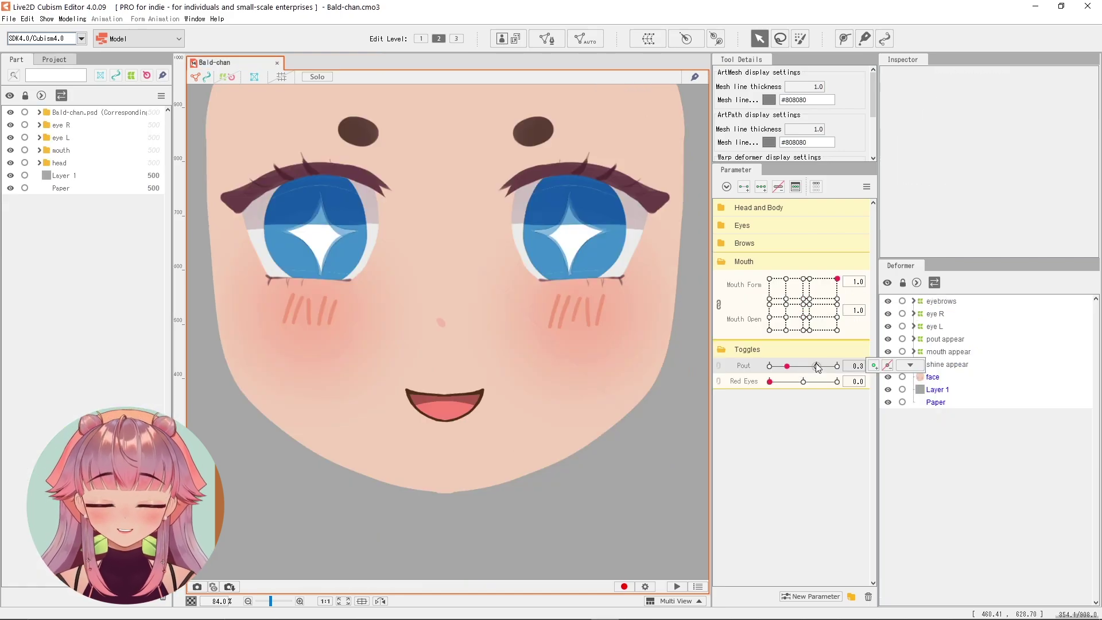
left_click_drag(787, 366, 829, 368)
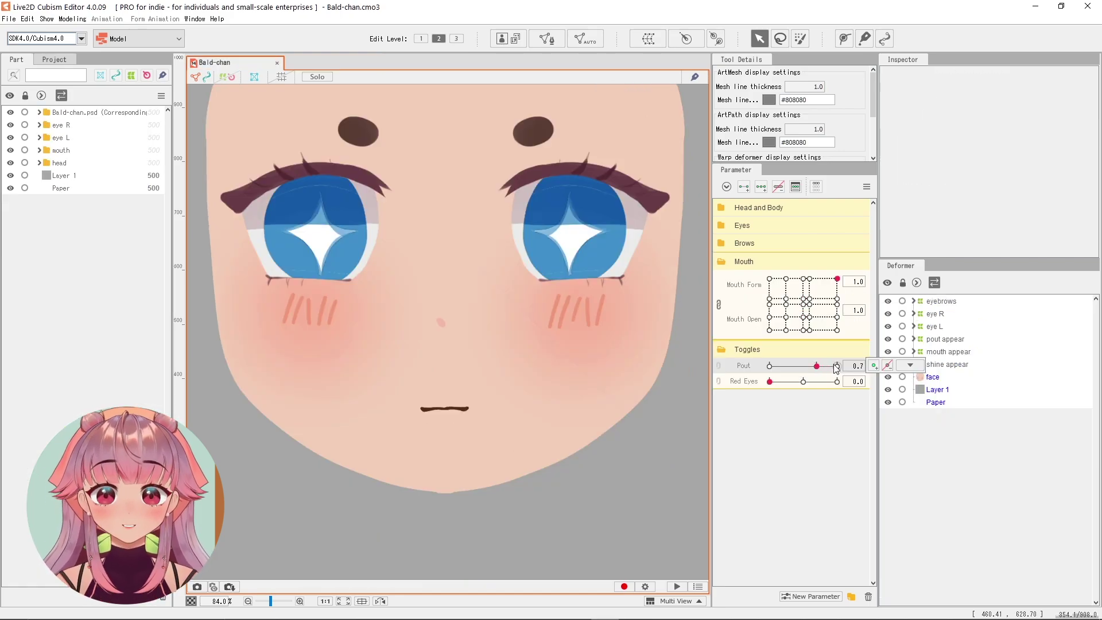
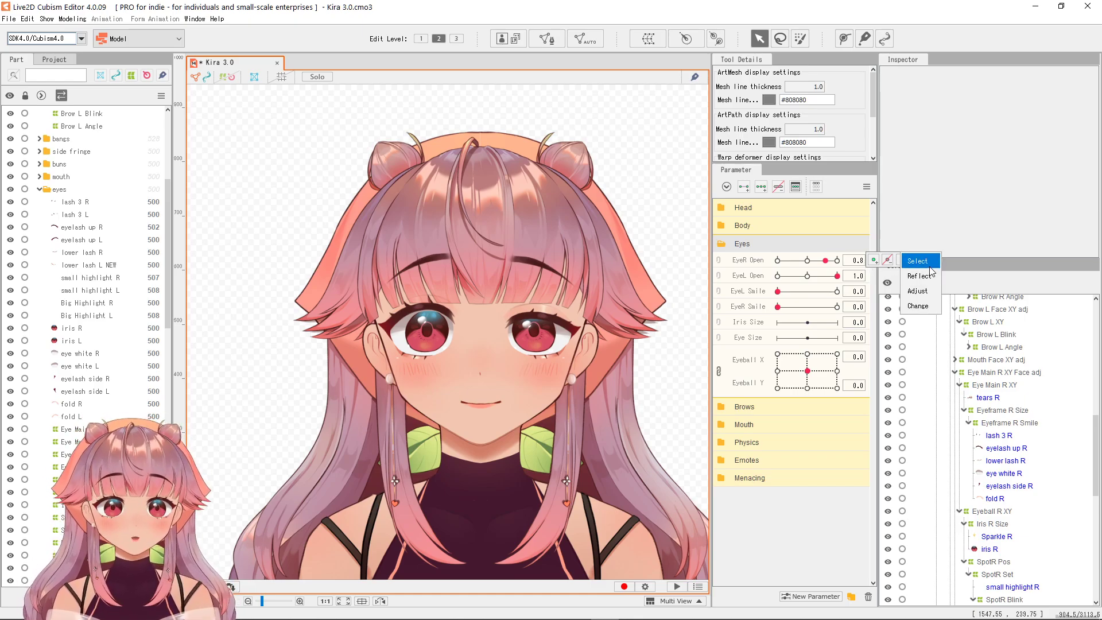
Select every object keyed to EyeR Open and add two keys for them on the Half Open parameter
left_click(929, 265)
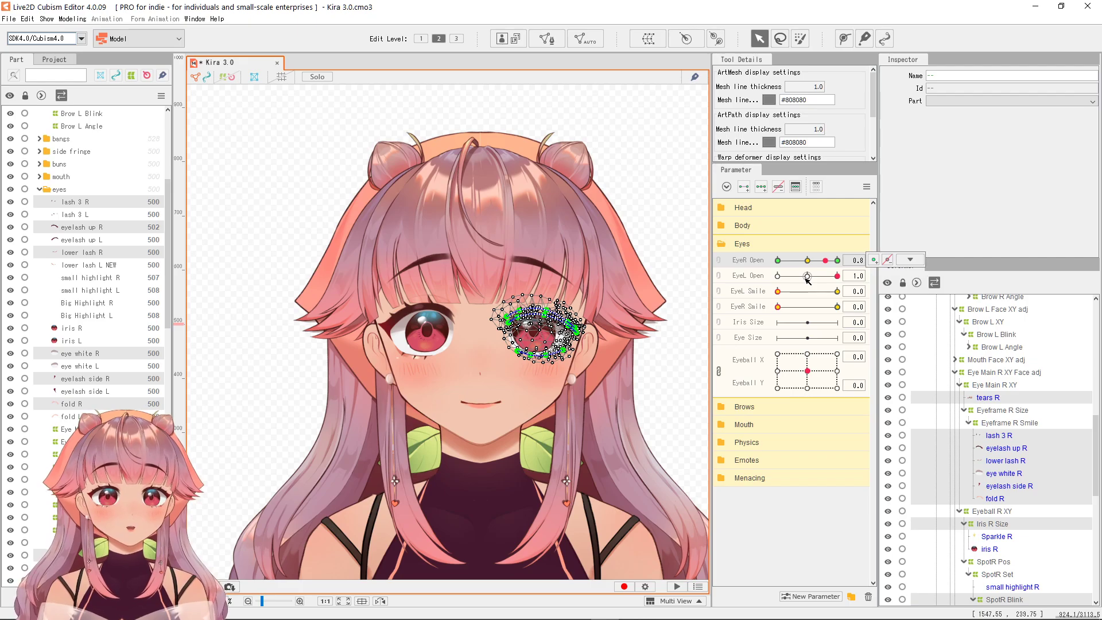
double_click(803, 462)
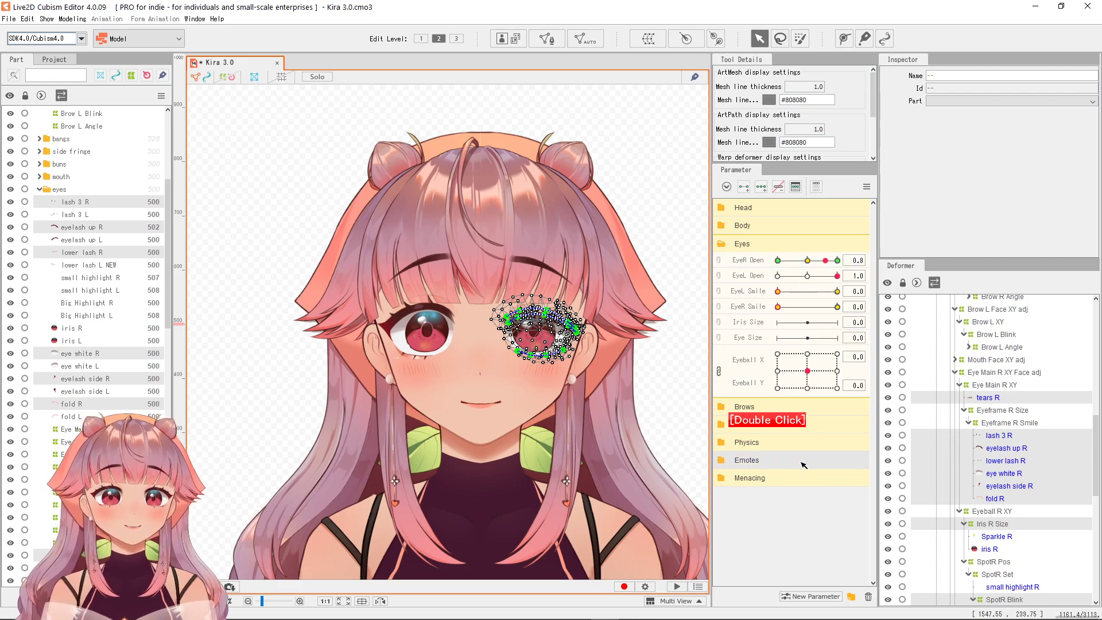
left_click(757, 556)
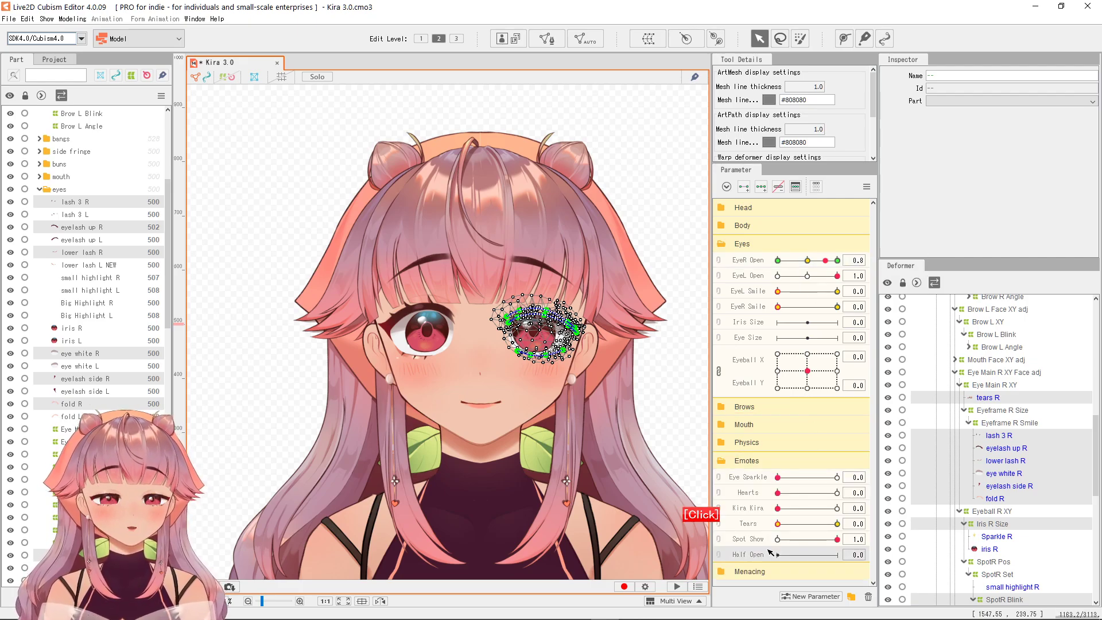
left_click(743, 187)
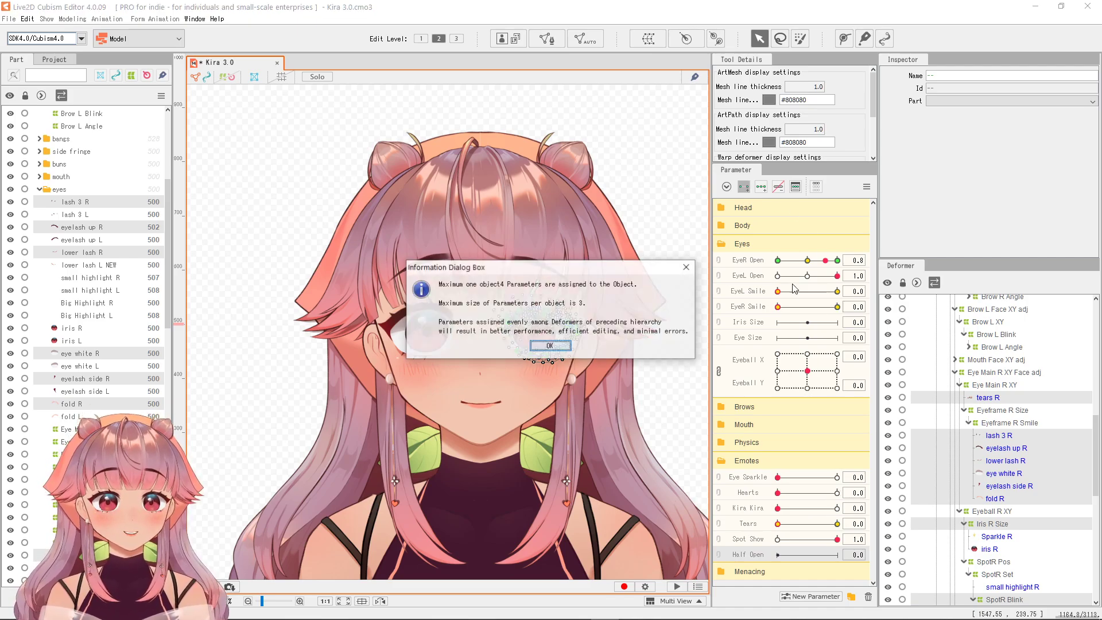
left_click(558, 345)
Set Half Open and EyeR Open to 1.0 and paste the copied half-closed shape onto the right eye objects
left_click(838, 555)
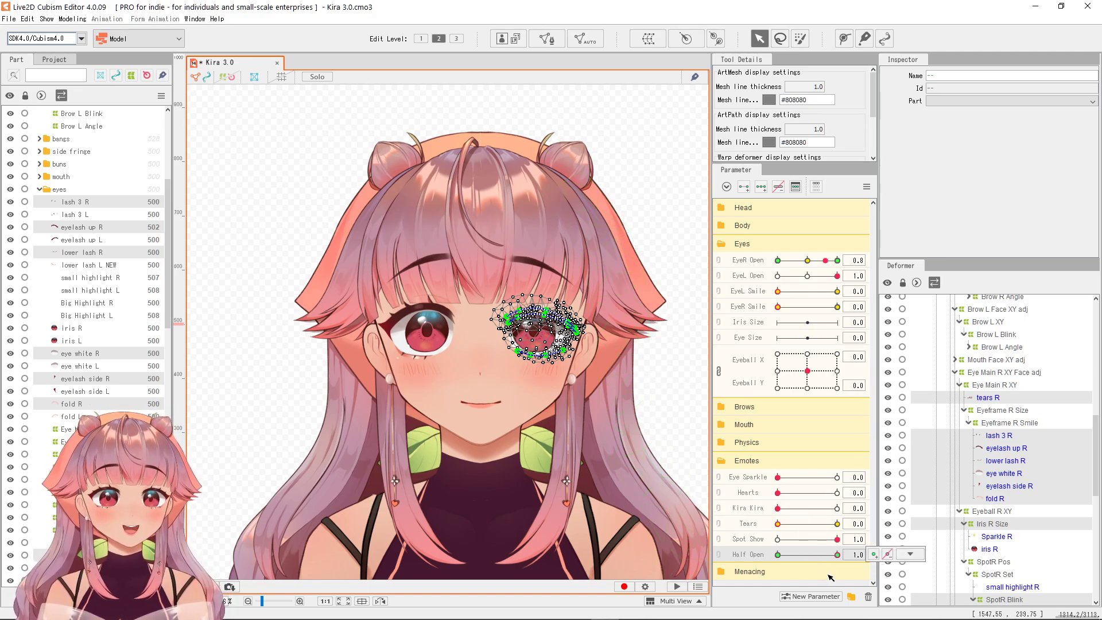
left_click(837, 260)
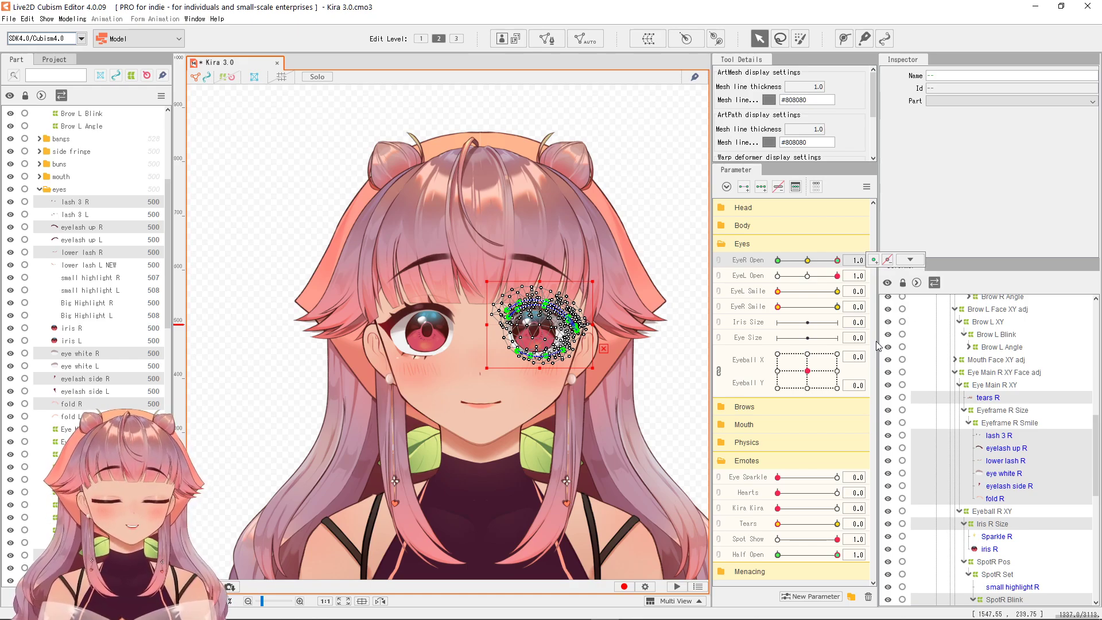
key("ctrl+v")
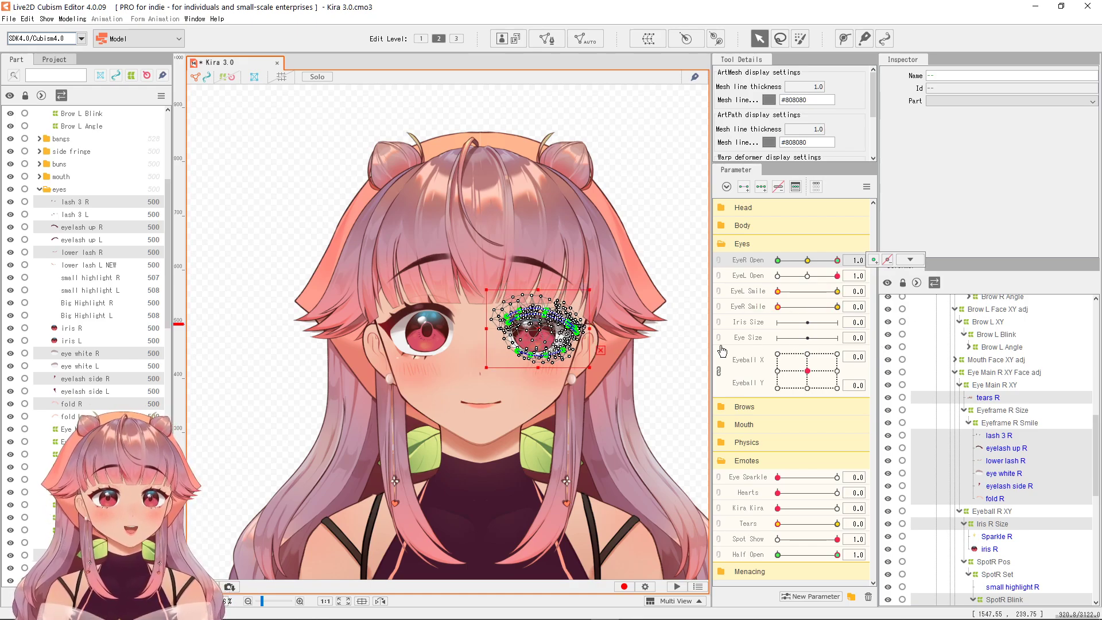
Select every object keyed to EyeL Open and set EyeL Open to 0.8
left_click(857, 276)
left_click(910, 275)
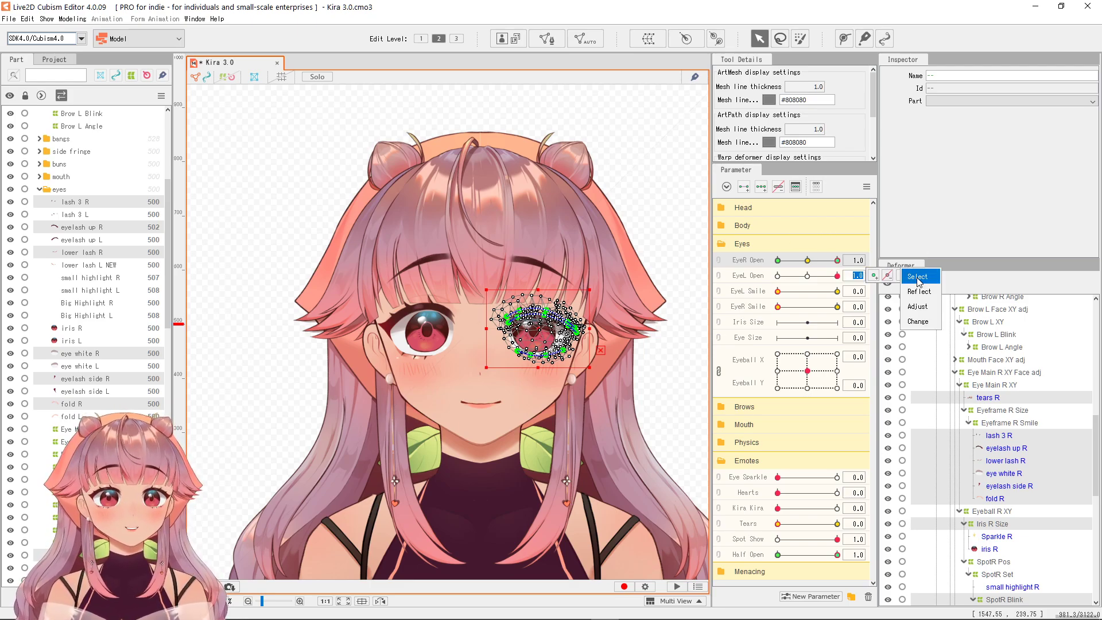
left_click(917, 278)
left_click(915, 278)
left_click(851, 278)
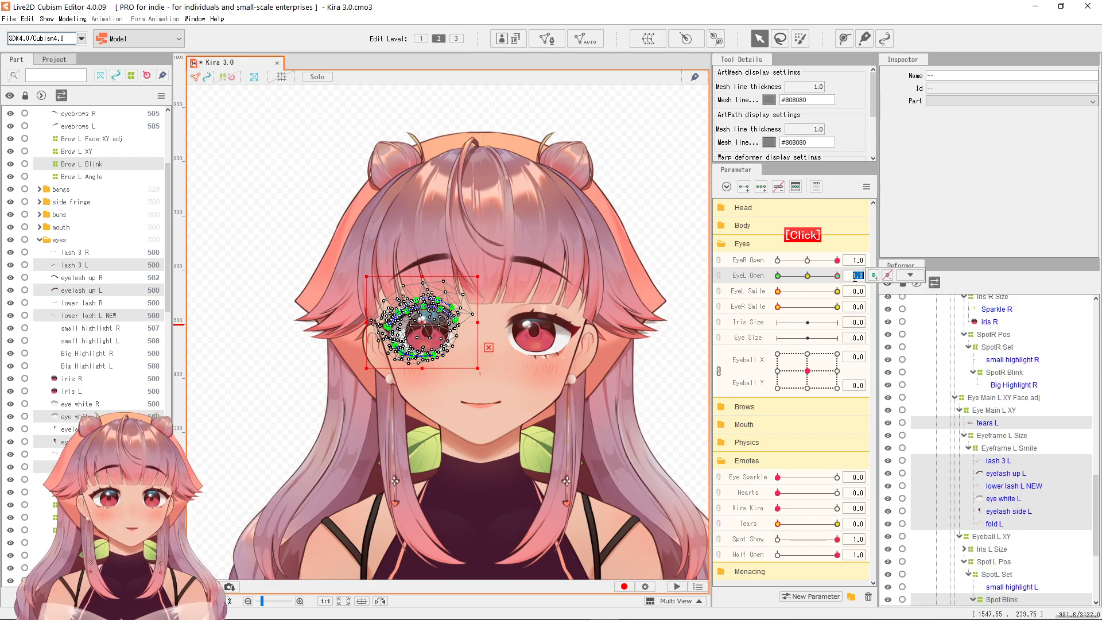
type("0.8")
key("Return")
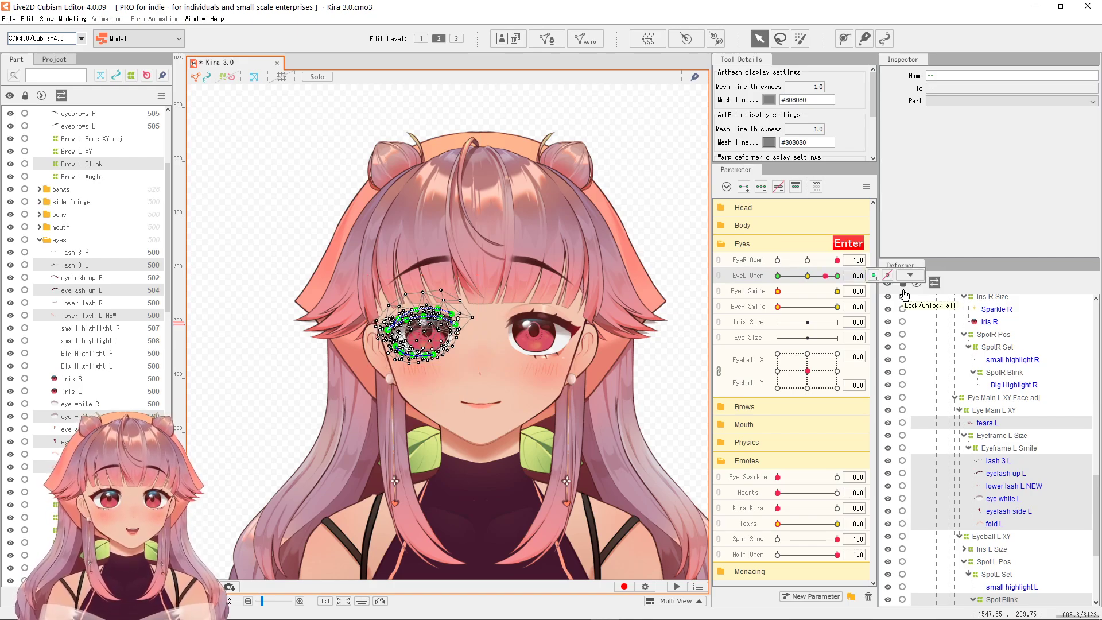
left_click(899, 275)
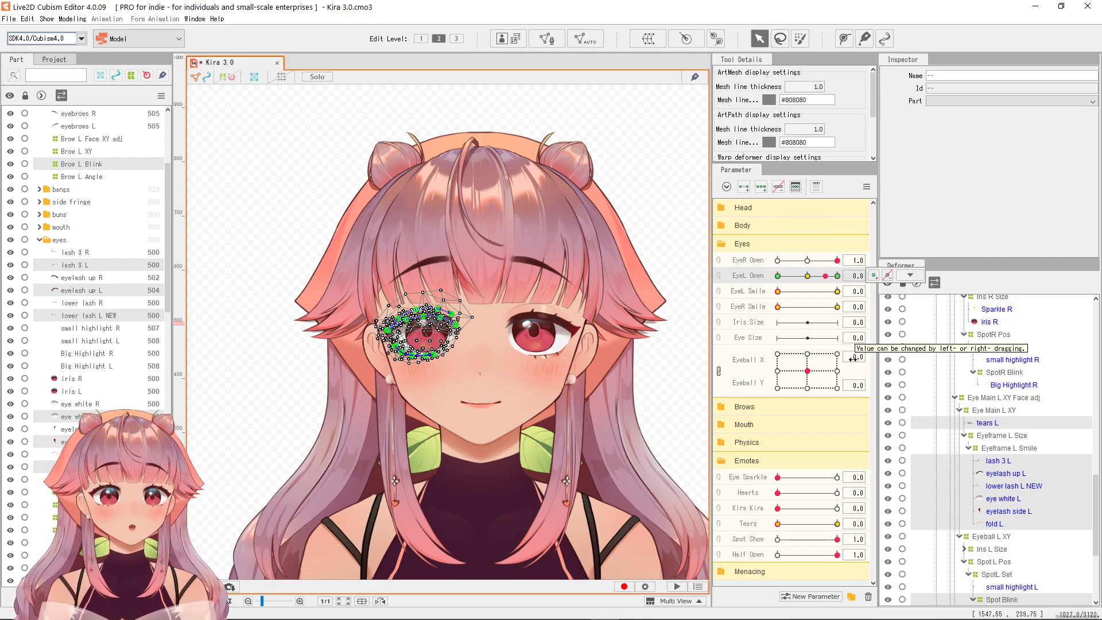
Add two Half Open keys to the left eye objects and apply their half-closed shape with Half Open and EyeL Open at 1.0
left_click(747, 554)
left_click(744, 195)
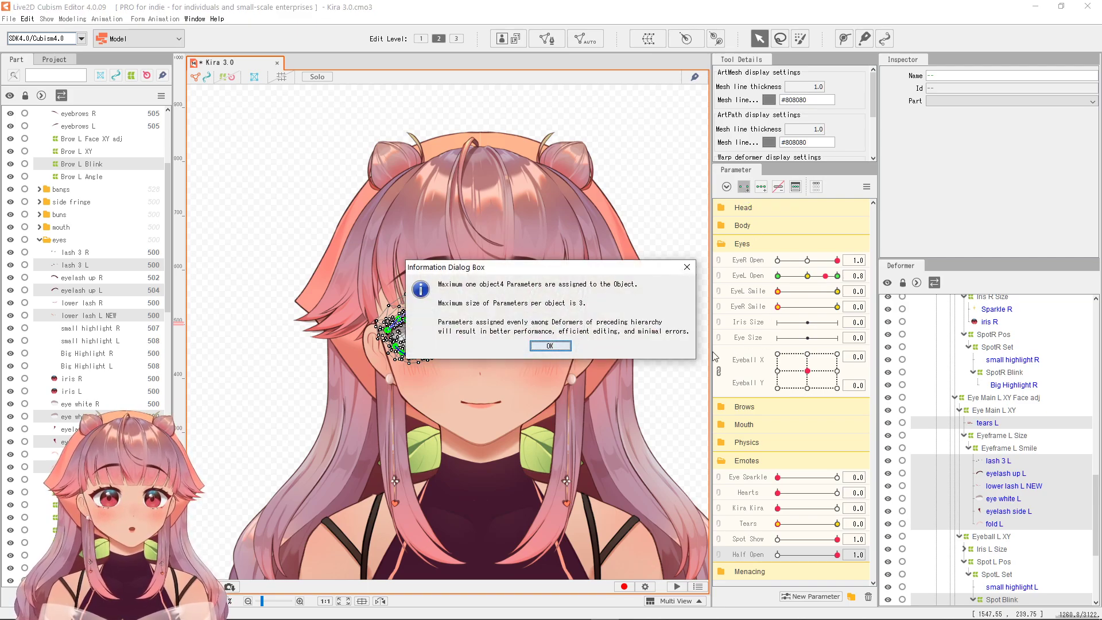
right_click(837, 555)
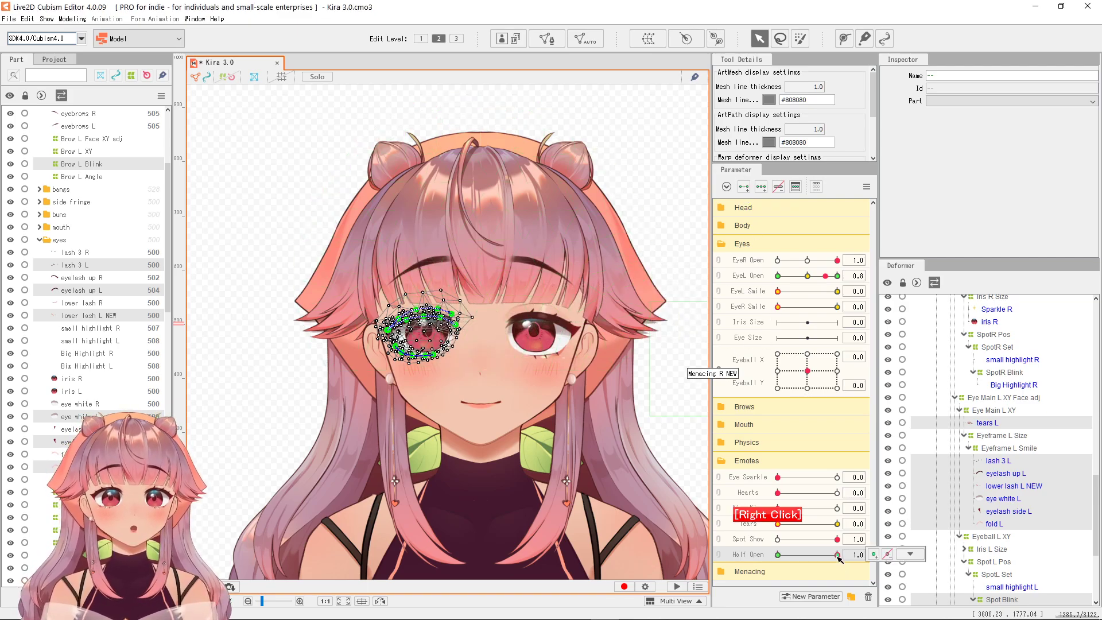
left_click_drag(837, 555, 865, 567)
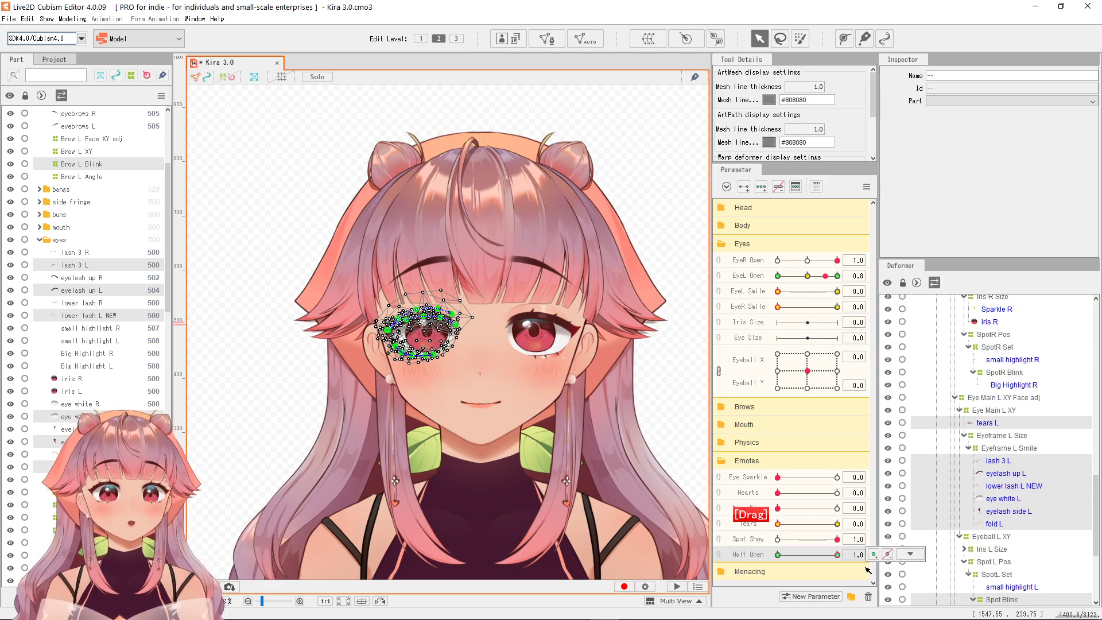
left_click(837, 276)
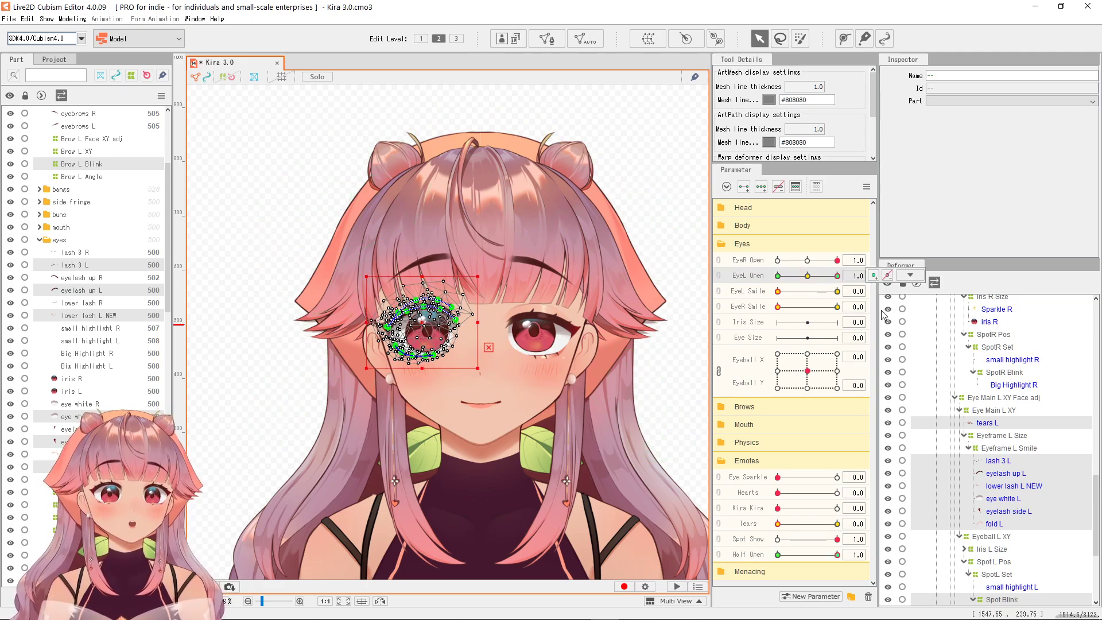
left_click(836, 289)
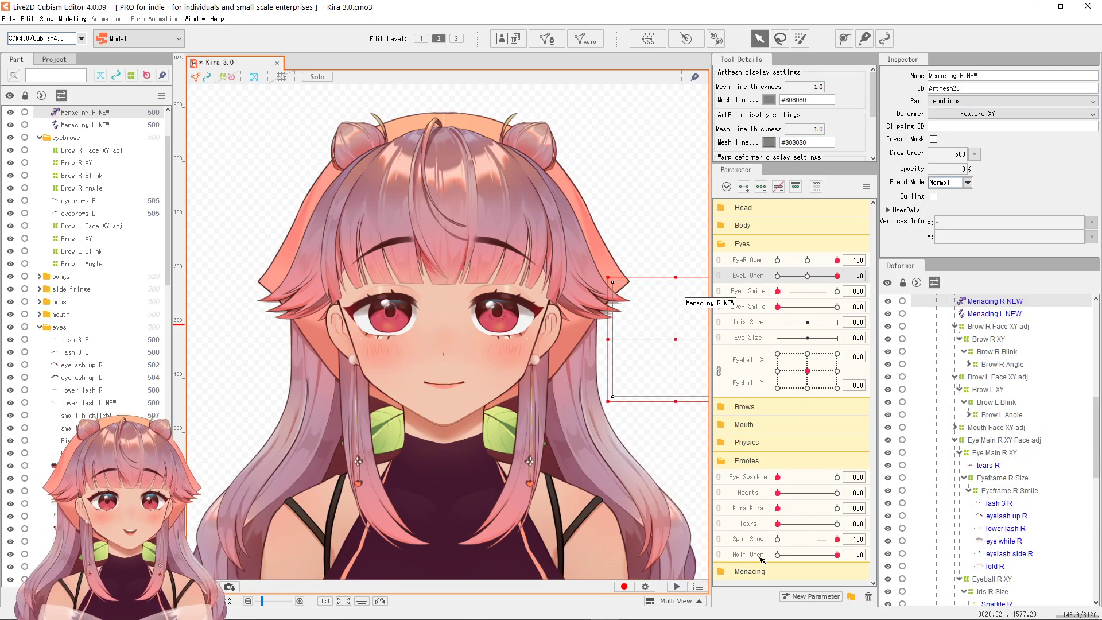
Reset Half Open to 0.0 and export the model for runtime as a moc3 file for SDK 4.0/Cubism4.0
right_click(777, 557)
left_click_drag(776, 557, 758, 571)
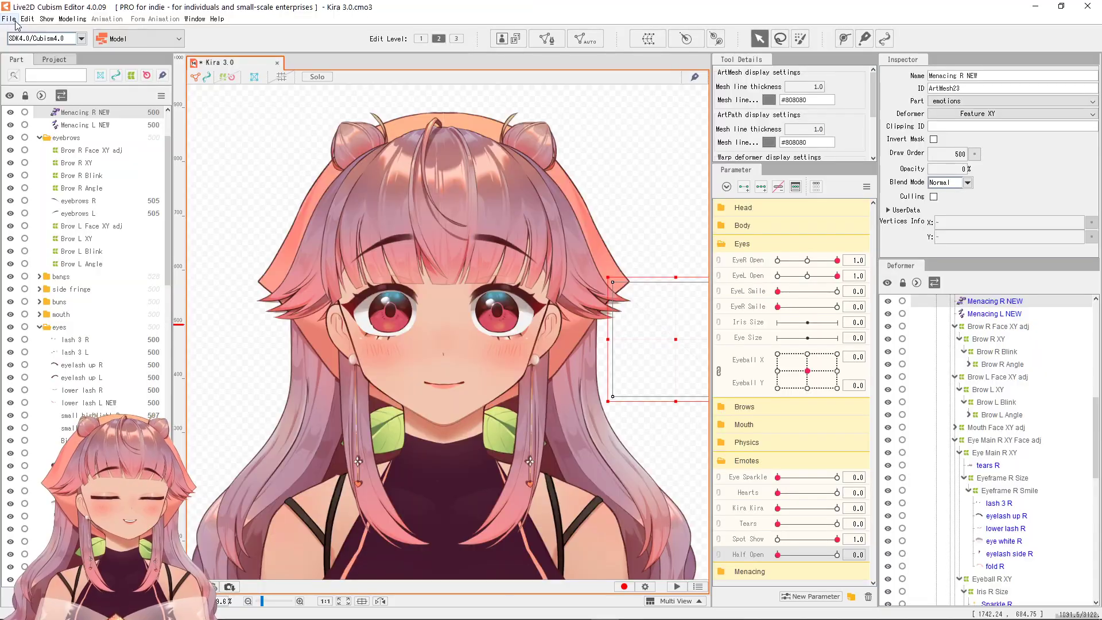
left_click(9, 18)
mouse_move(105, 177)
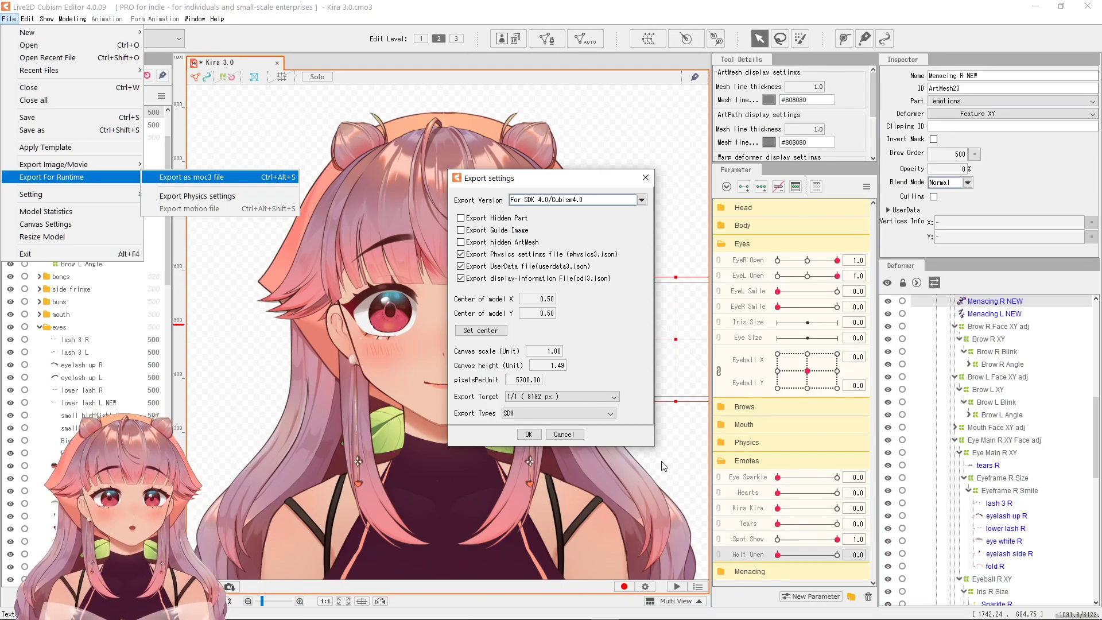
left_click(527, 435)
left_click(669, 171)
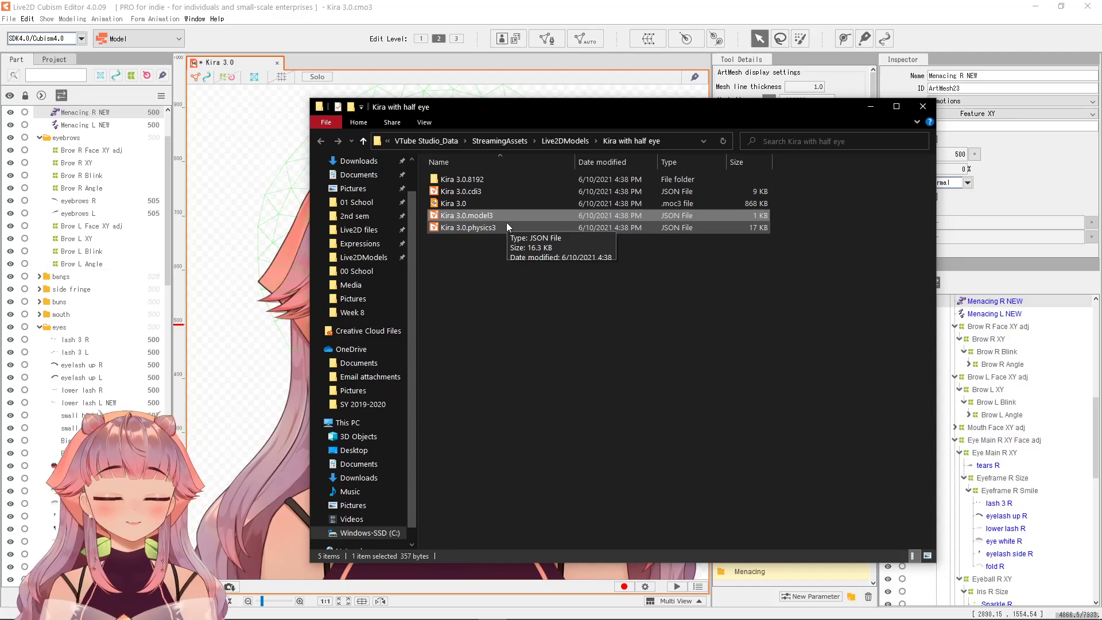
Open the exported model3 file from the Kira with half eye folder in Cubism Viewer
left_click(516, 216)
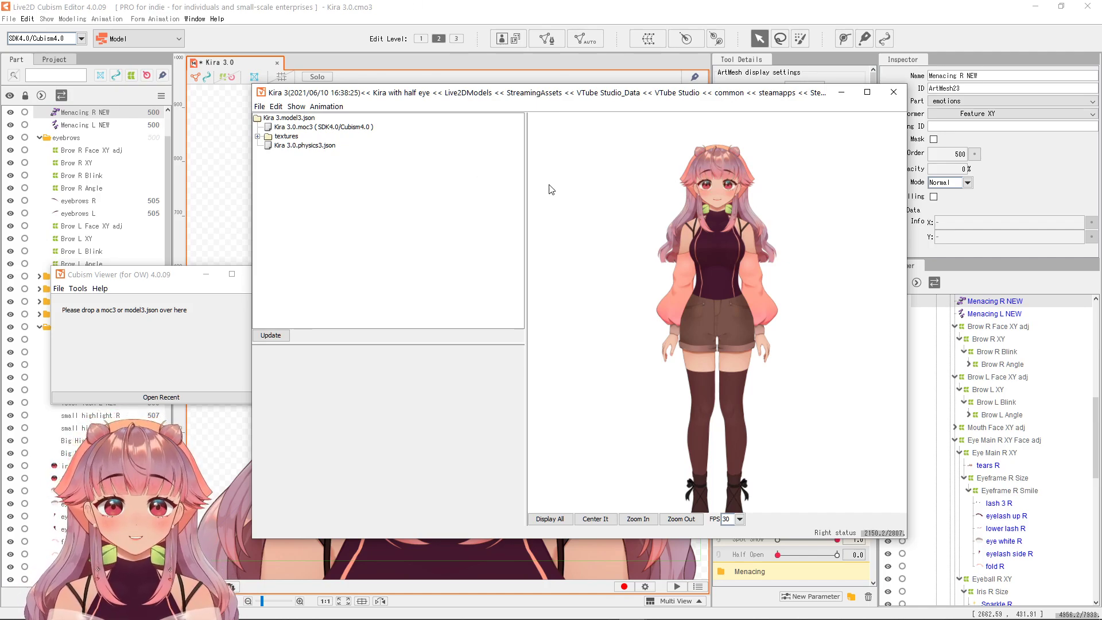
left_click(299, 146)
Add an expression to the model with "half open" as both its file name and expression name
left_click(260, 106)
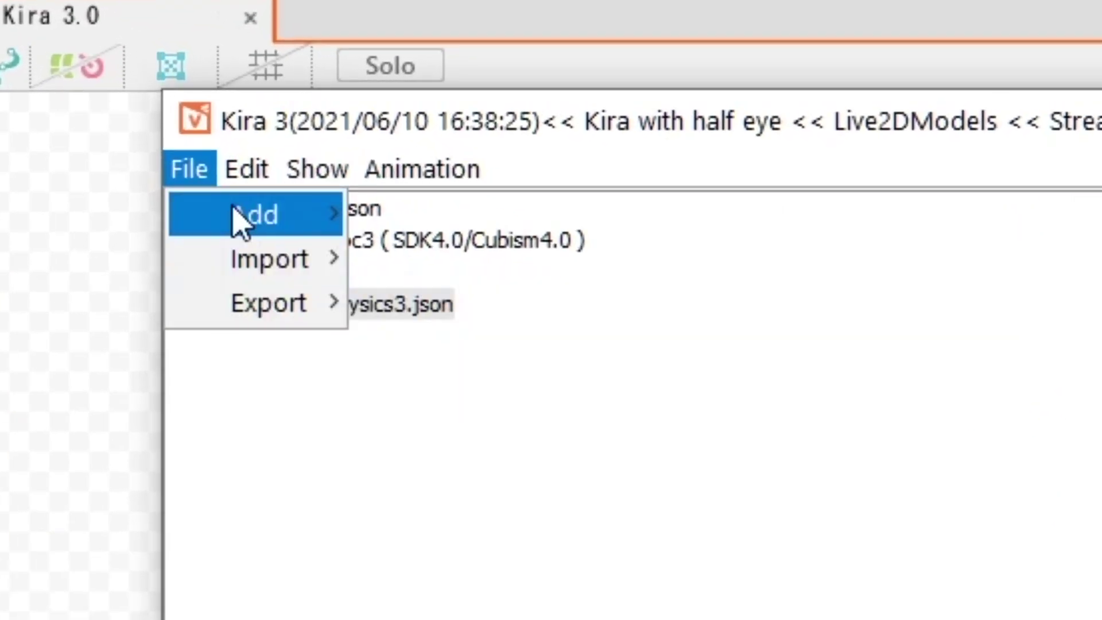
mouse_move(279, 119)
left_click(344, 121)
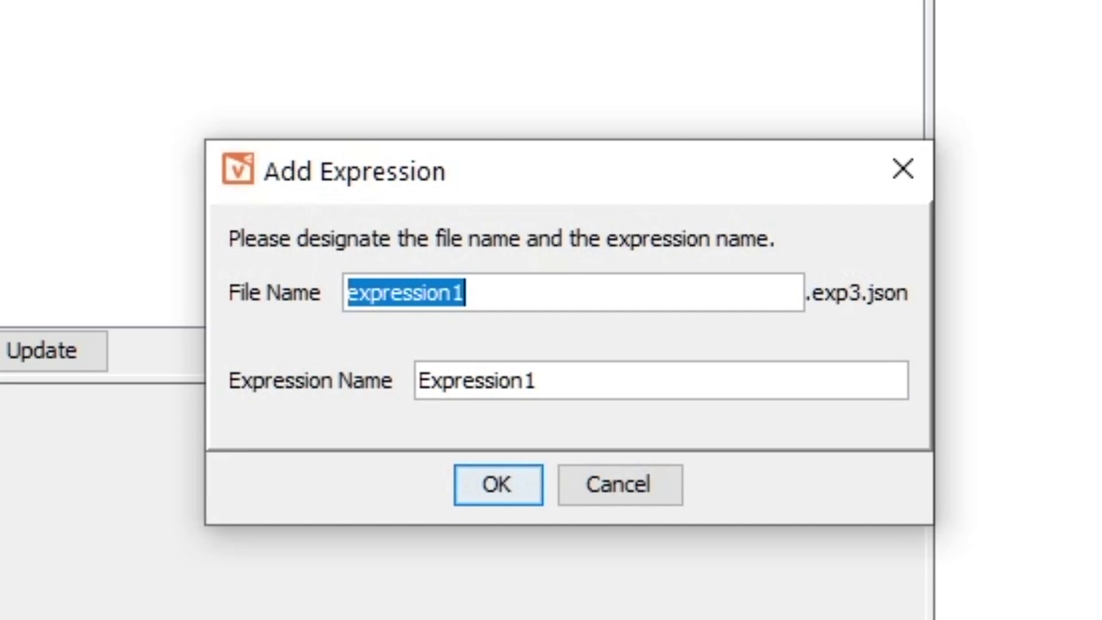
type("h")
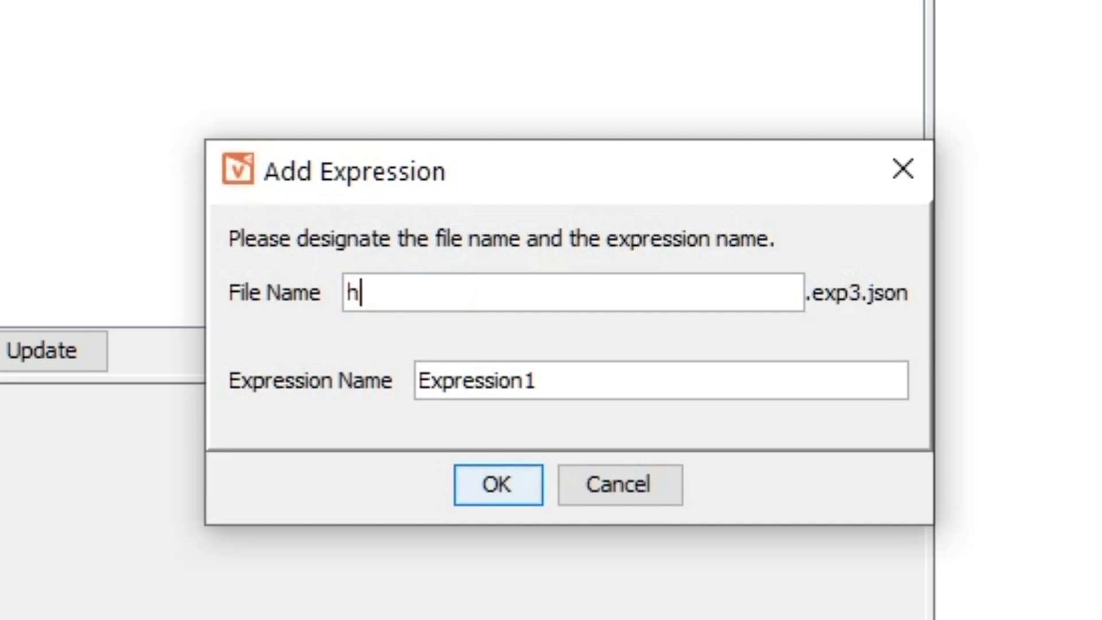
type("alf open")
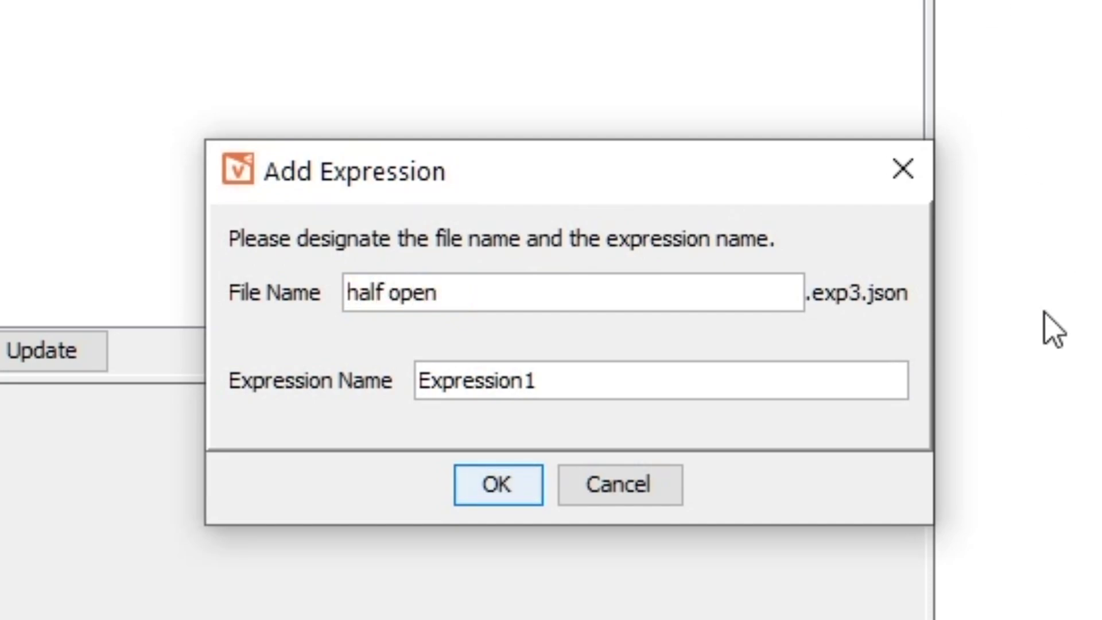
key("Tab")
key("ctrl+a")
type("ba")
key("BackSpace")
key("BackSpace")
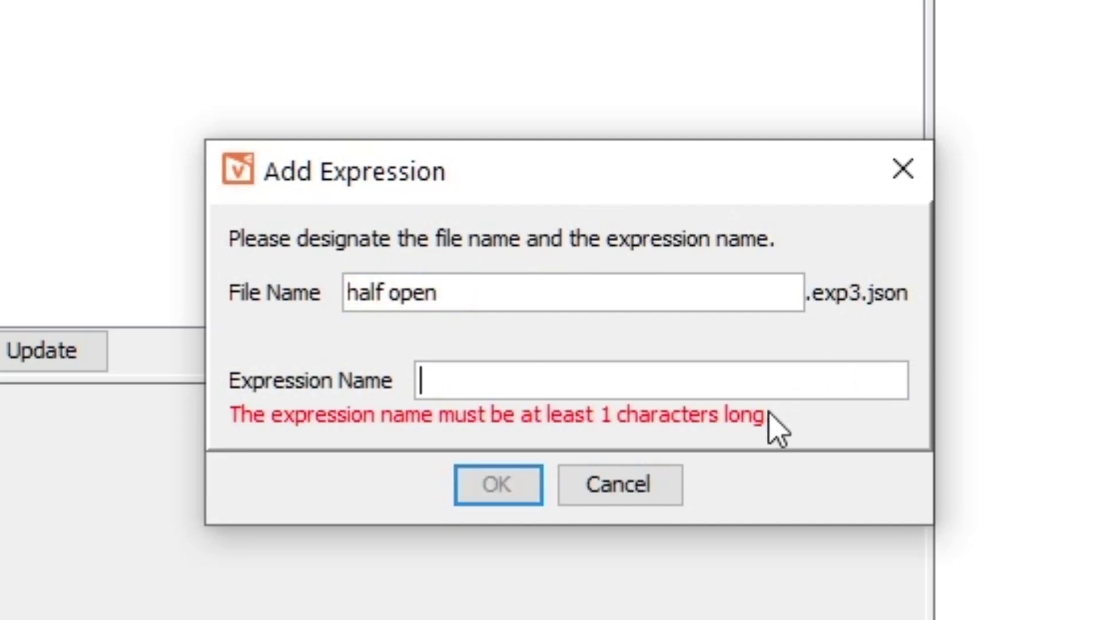
type("half open")
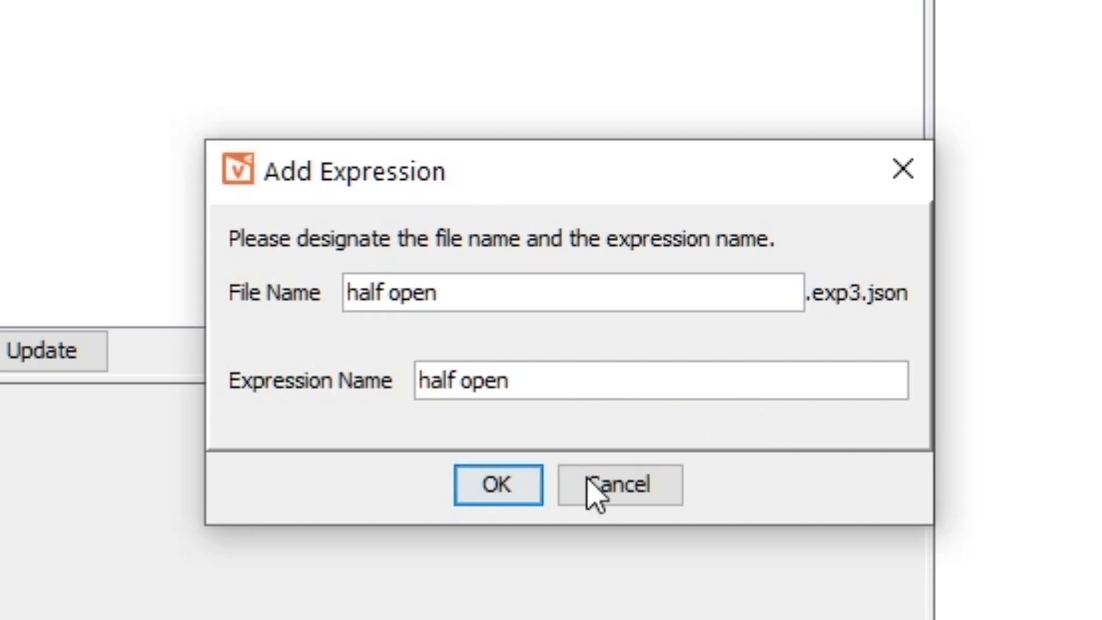
left_click(502, 500)
Select the half open expression, include the EyeR Open parameter in it and lower its value to about 0.637
left_click(251, 368)
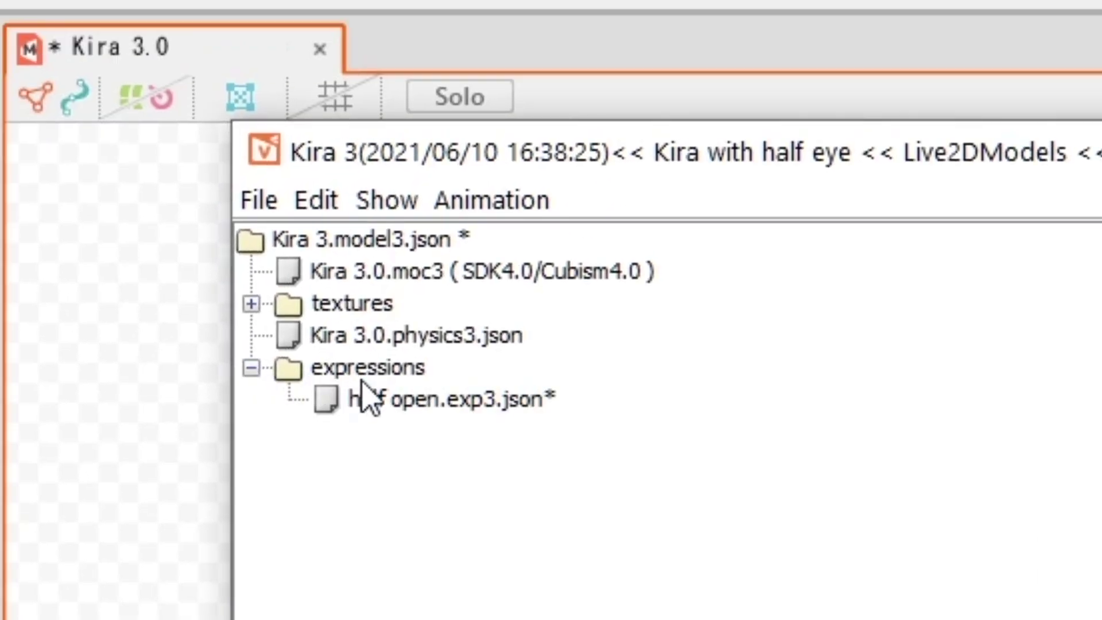
left_click(400, 408)
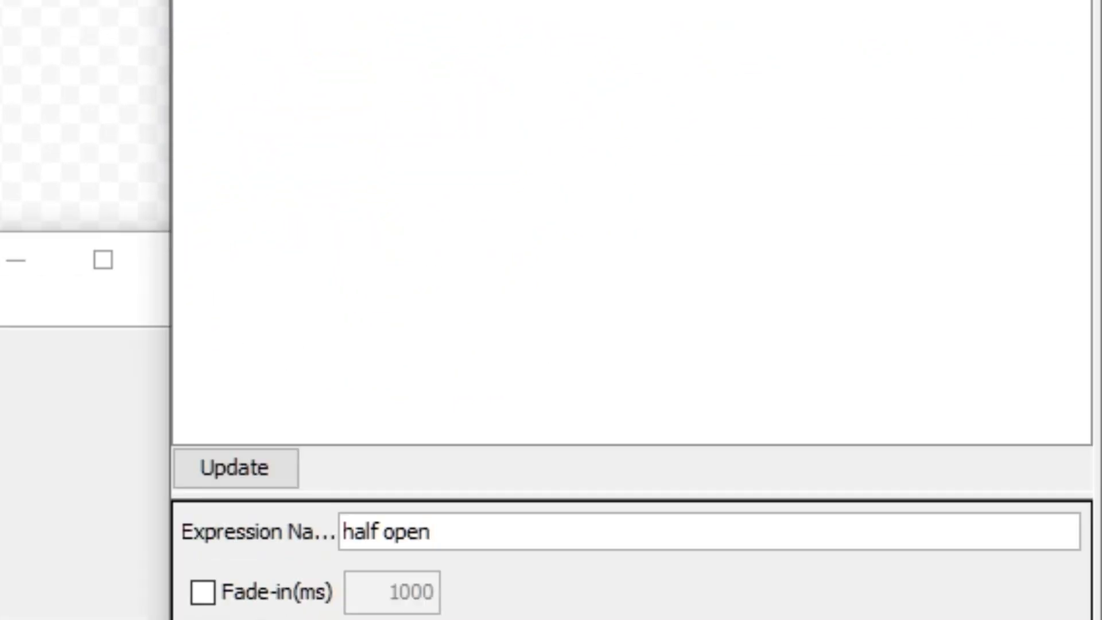
scroll(680, 459, "up", 15)
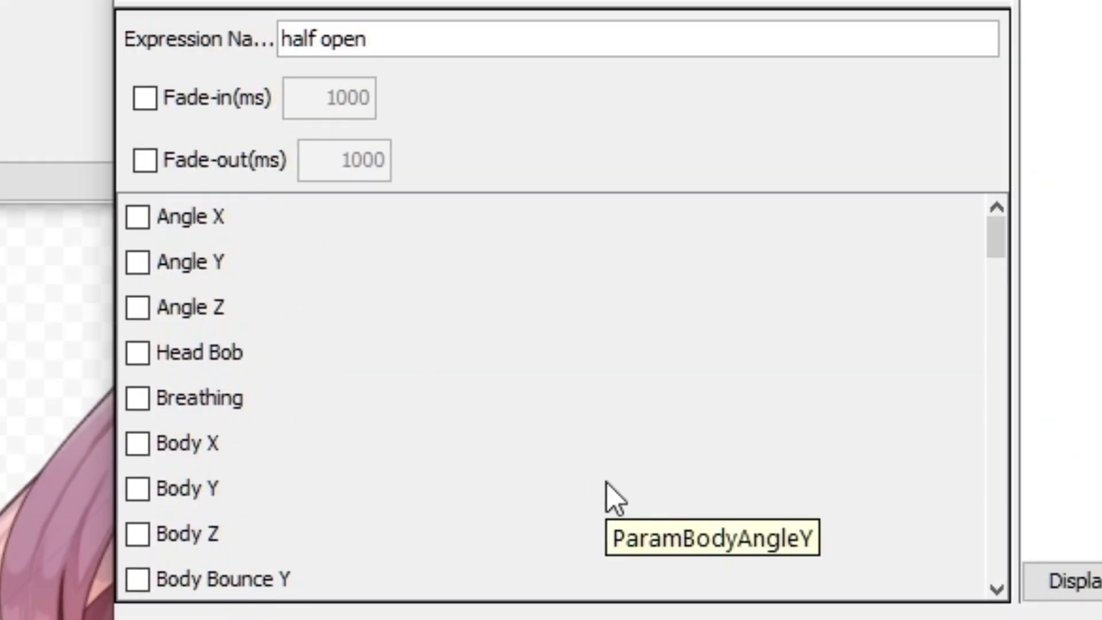
scroll(463, 508, "down", 10)
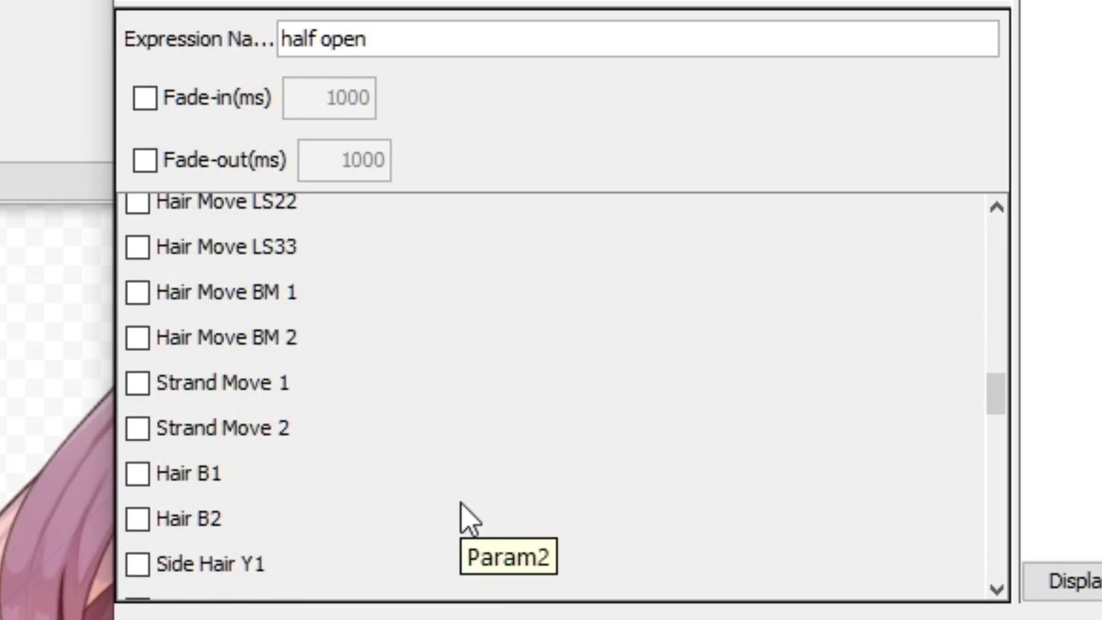
scroll(461, 503, "up", 10)
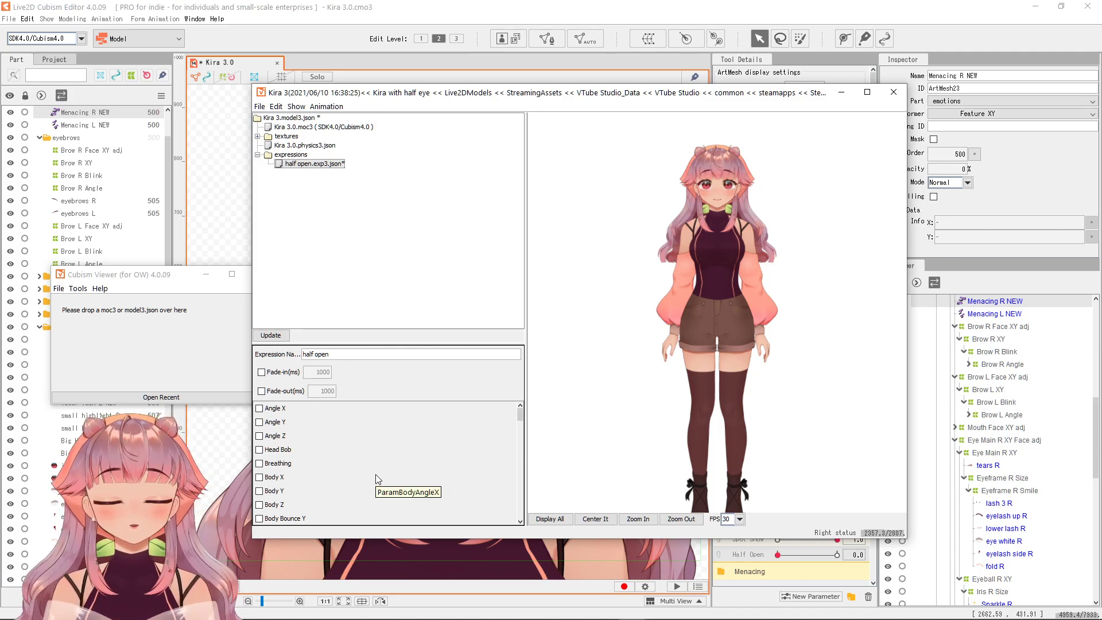
scroll(390, 467, "down", 5)
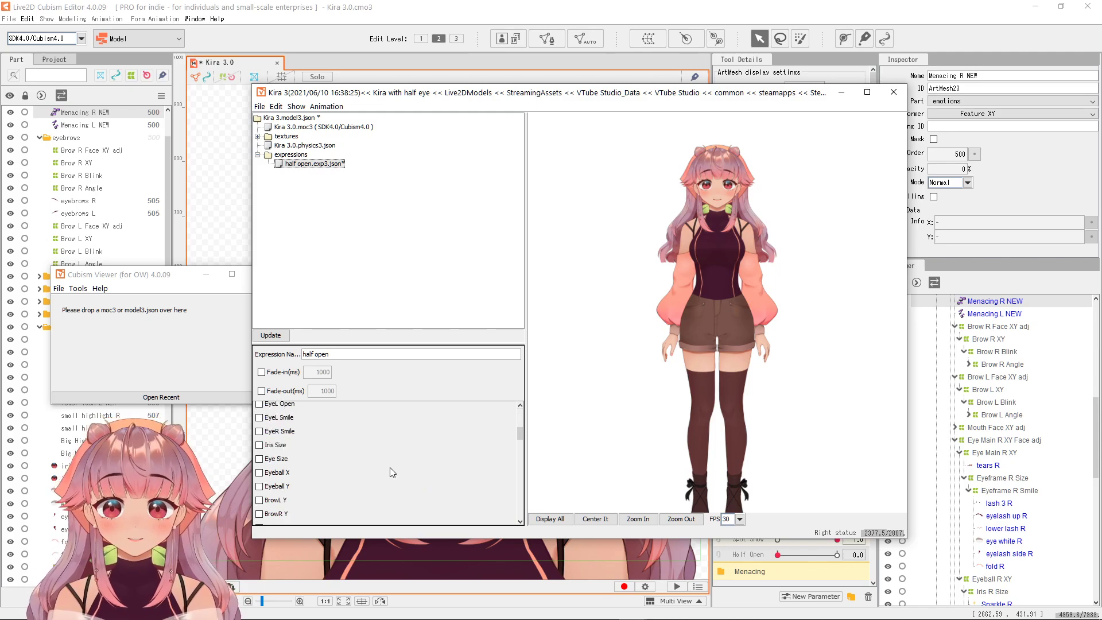
scroll(390, 467, "down", 1)
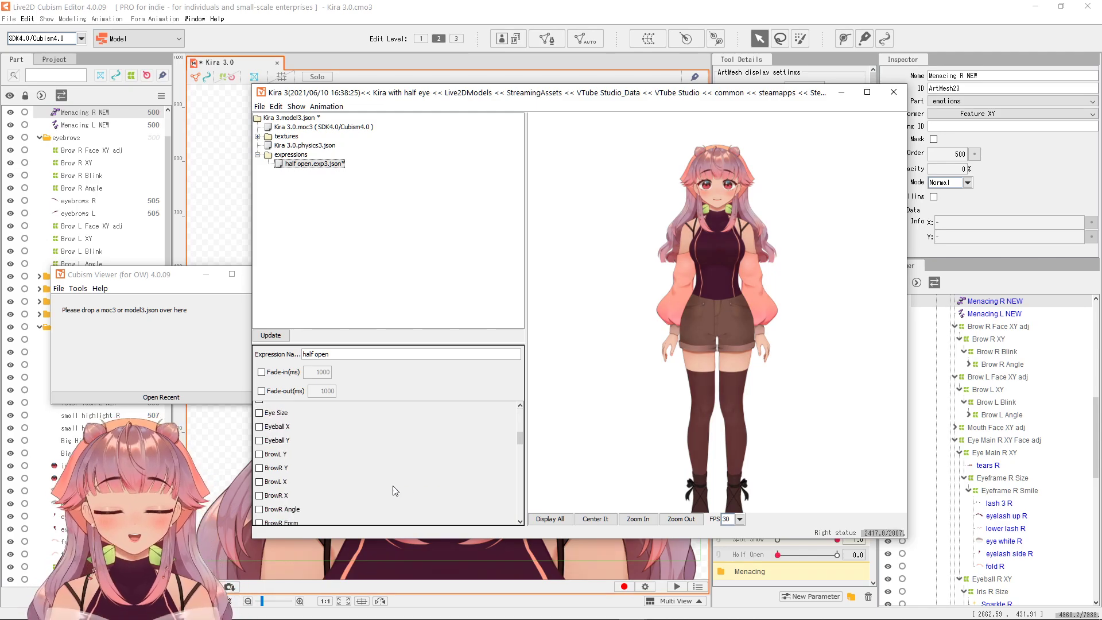
scroll(378, 484, "down", 6)
left_click(259, 462)
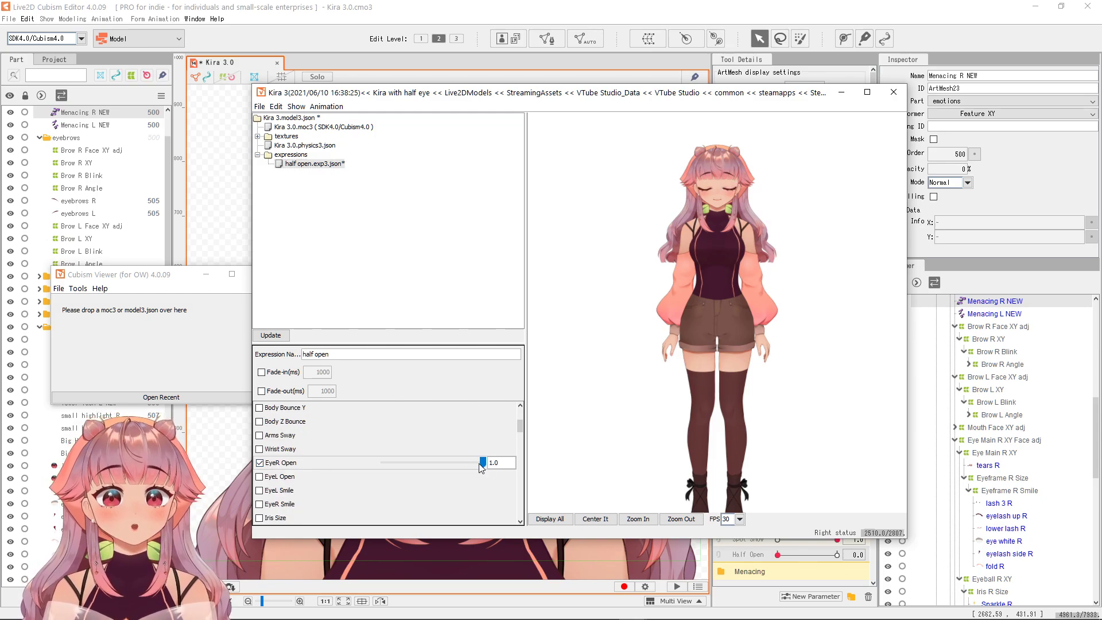
left_click_drag(482, 463, 445, 461)
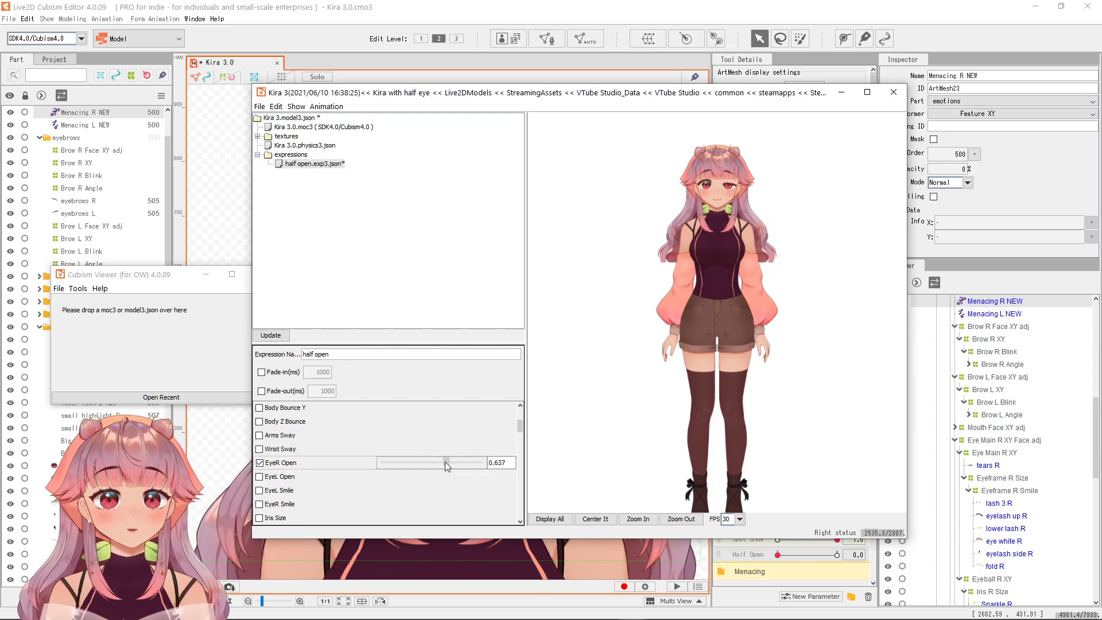
Lower the expression's EyeR Open value to about 0.615 while checking the eye on the model's face
scroll(708, 226, "up", 5)
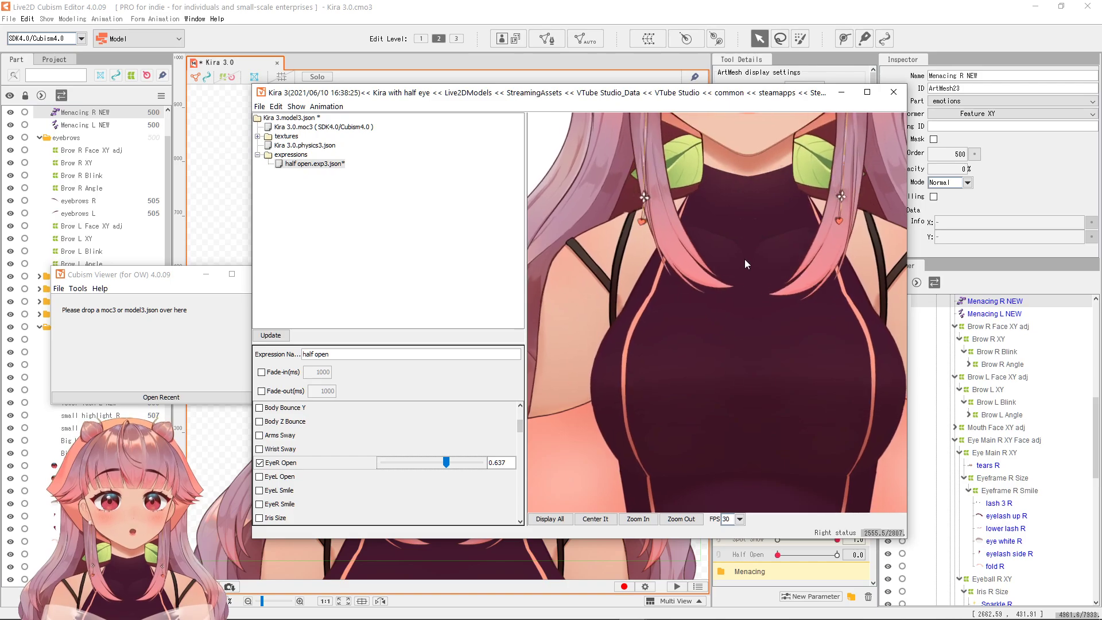
left_click_drag(757, 229, 741, 432)
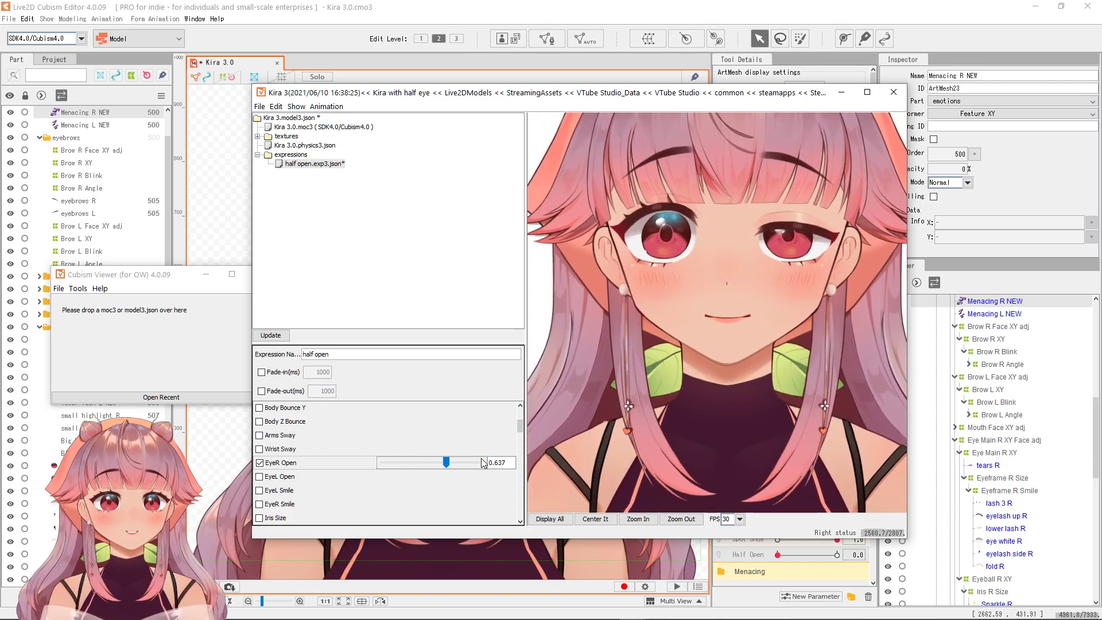
mouse_move(446, 462)
left_mouse_down()
mouse_move(473, 464)
mouse_move(445, 466)
left_mouse_up()
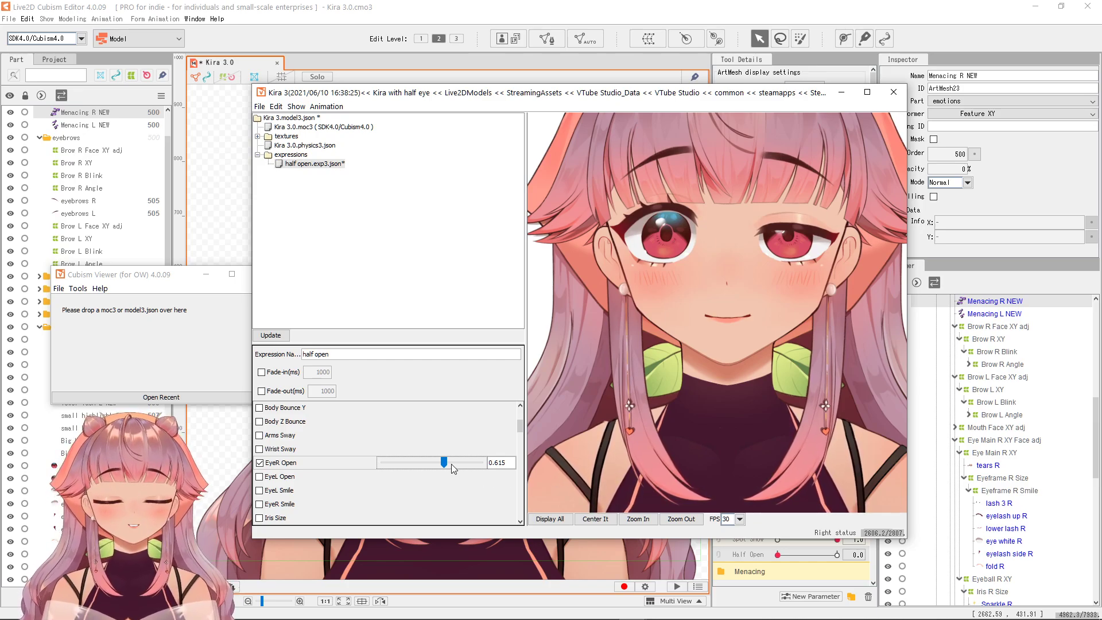
Include Eye Sparkle, Hearts, Kira Kira, Tears, Spot Show and Half Open in the half open expression, and raise Half Open to its maximum
scroll(321, 463, "down", 8)
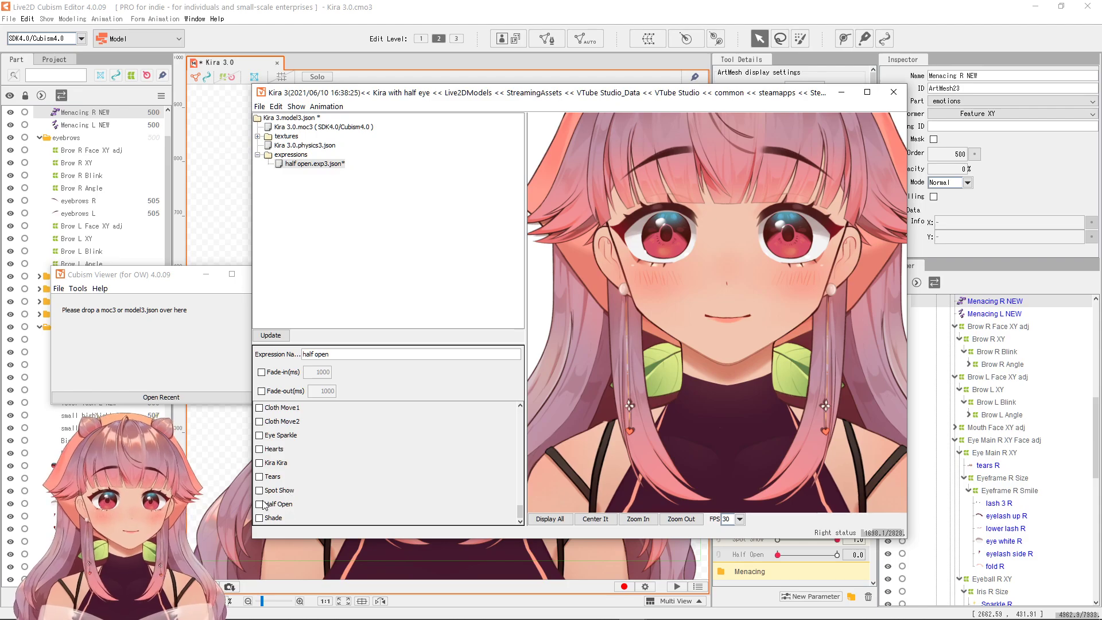
left_click(260, 435)
left_click(260, 449)
left_click(259, 462)
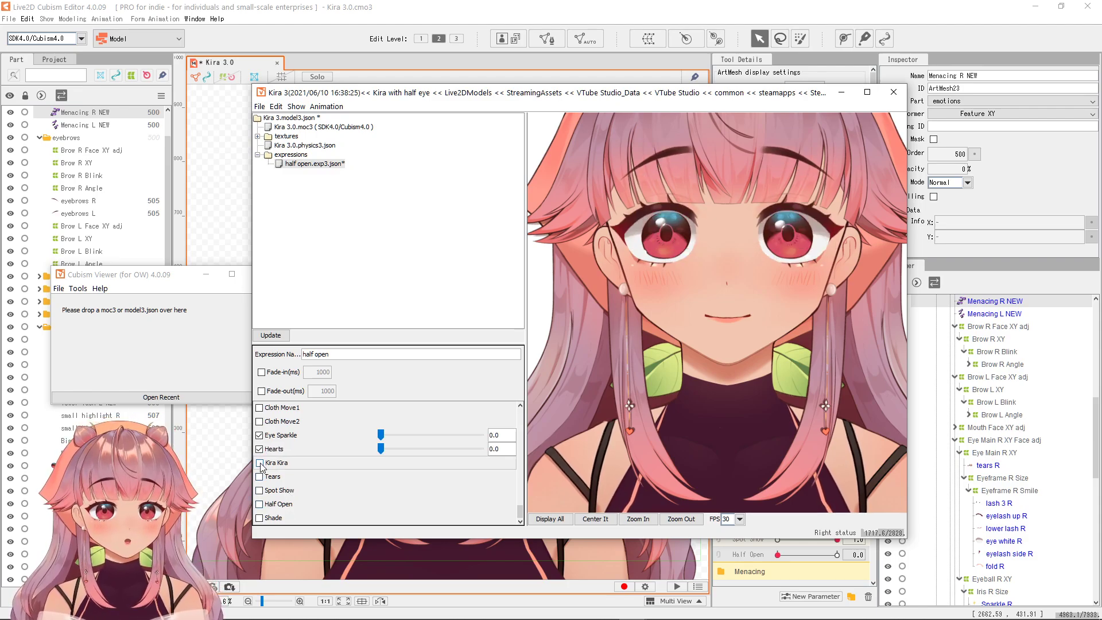
left_click(259, 477)
left_click(259, 490)
left_click(260, 503)
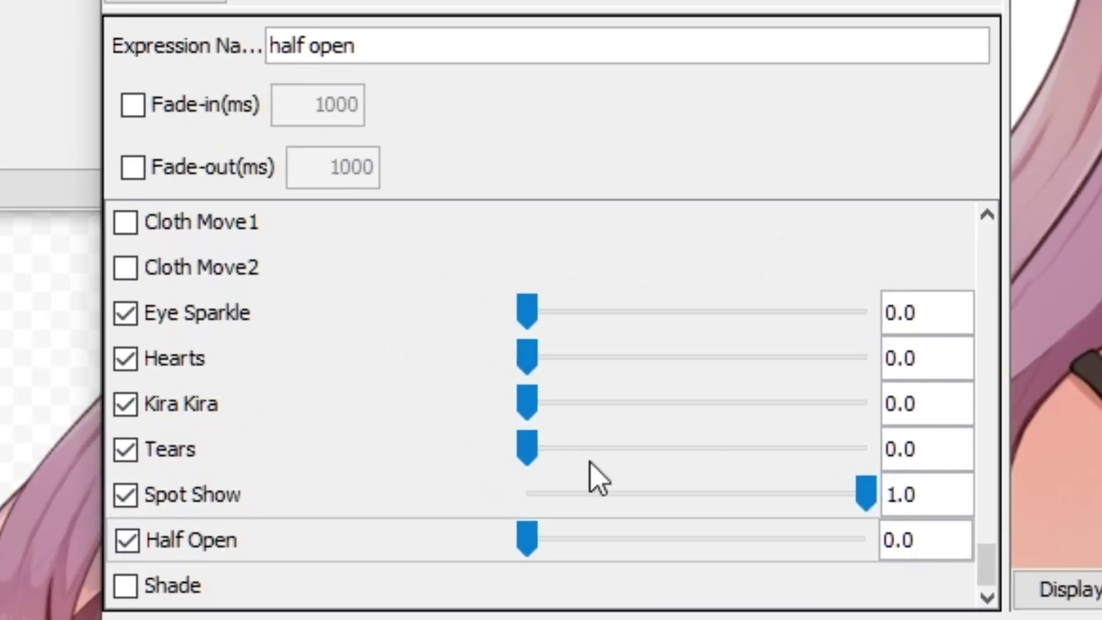
left_click(541, 543)
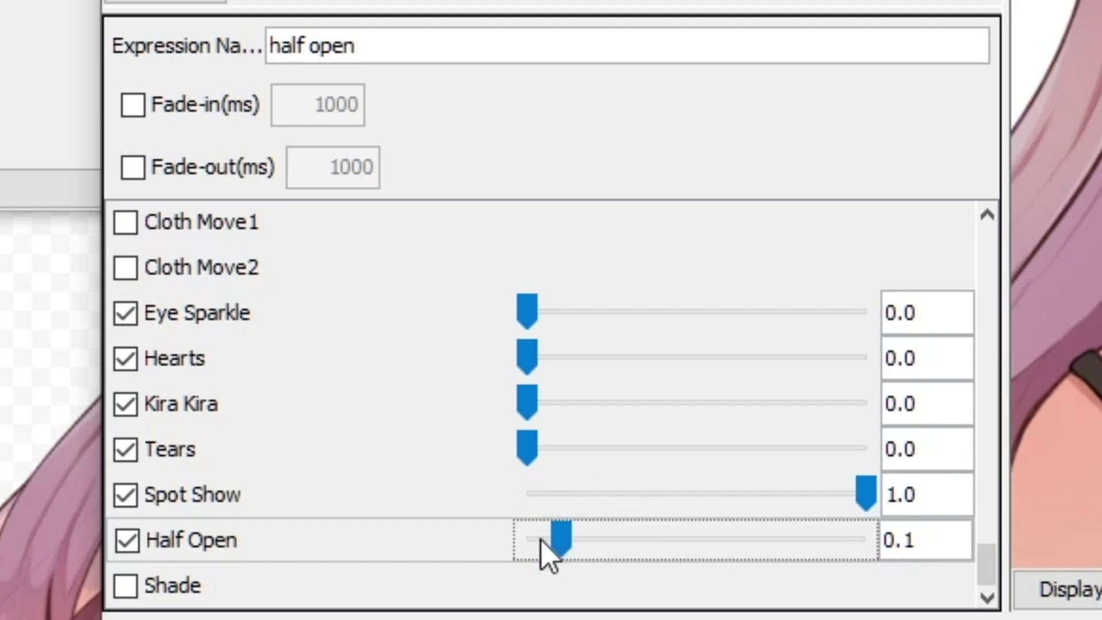
left_click_drag(568, 542, 1044, 536)
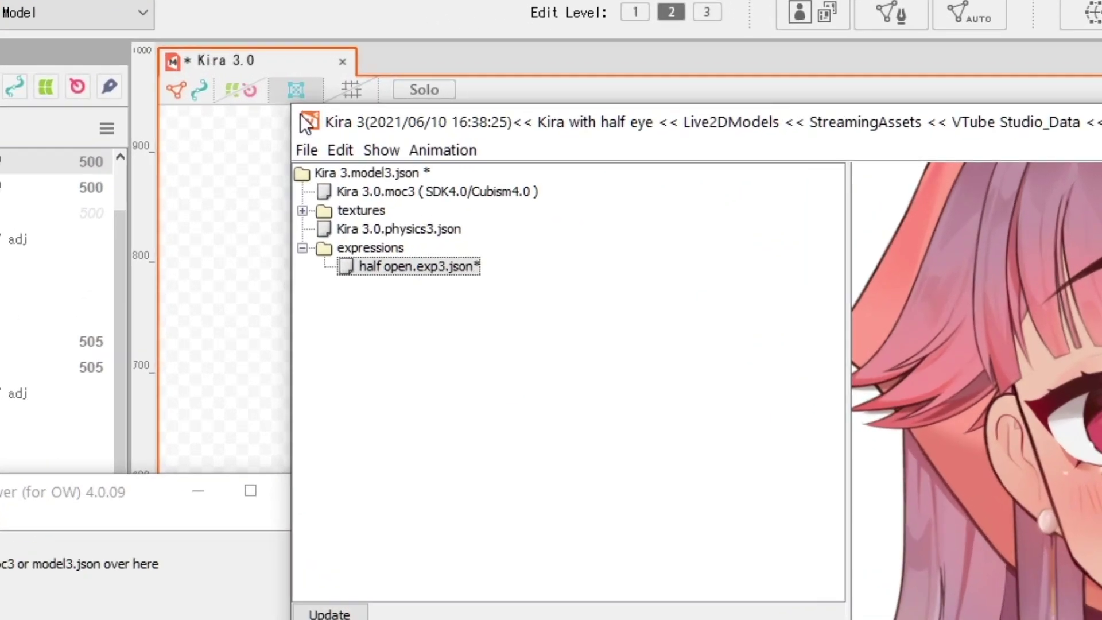
Export the model settings (model3.json) with the half open expression into the Kira with half eye folder
left_click(260, 106)
mouse_move(280, 147)
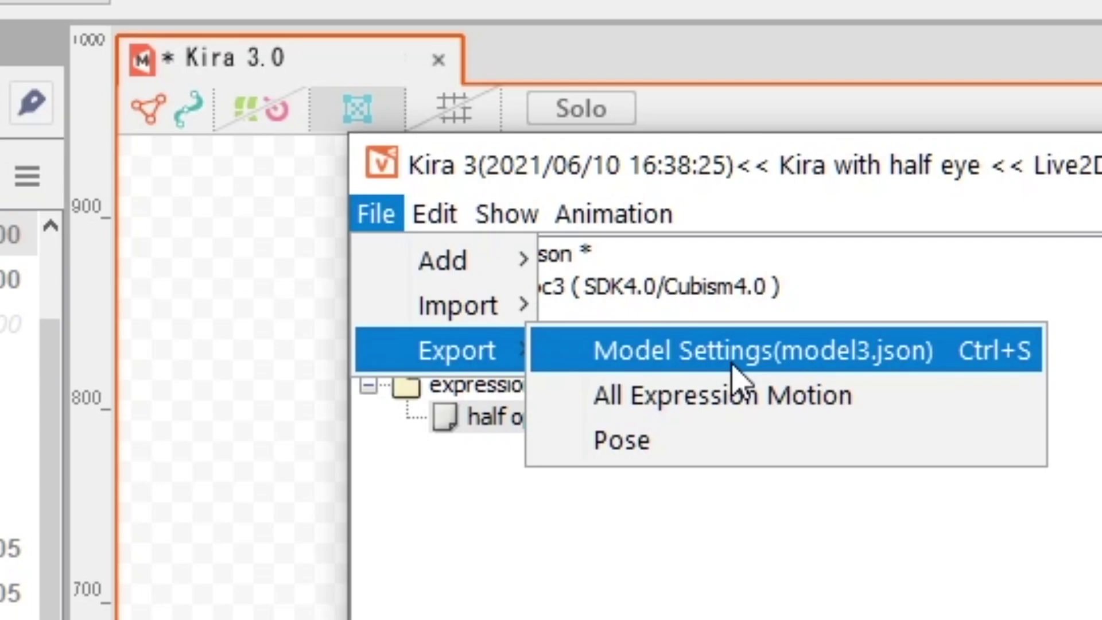
left_click(733, 367)
key("Return")
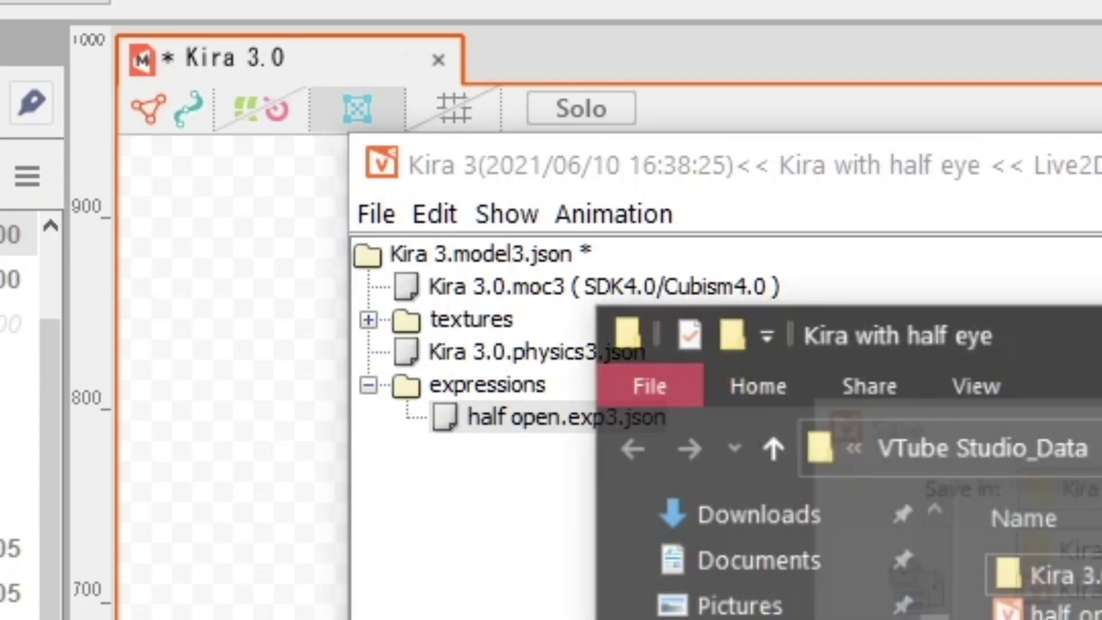